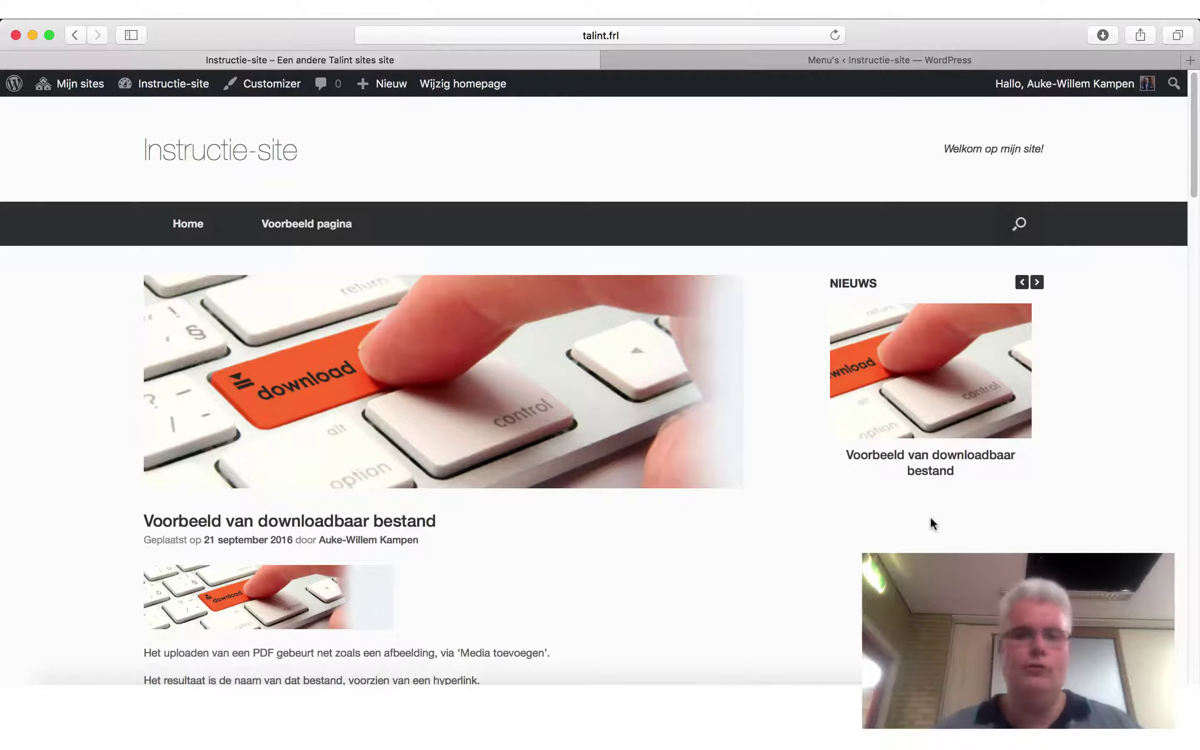
# Add a new post category named IJstijd with the slug ijstijd.
pyautogui.click(776, 58)
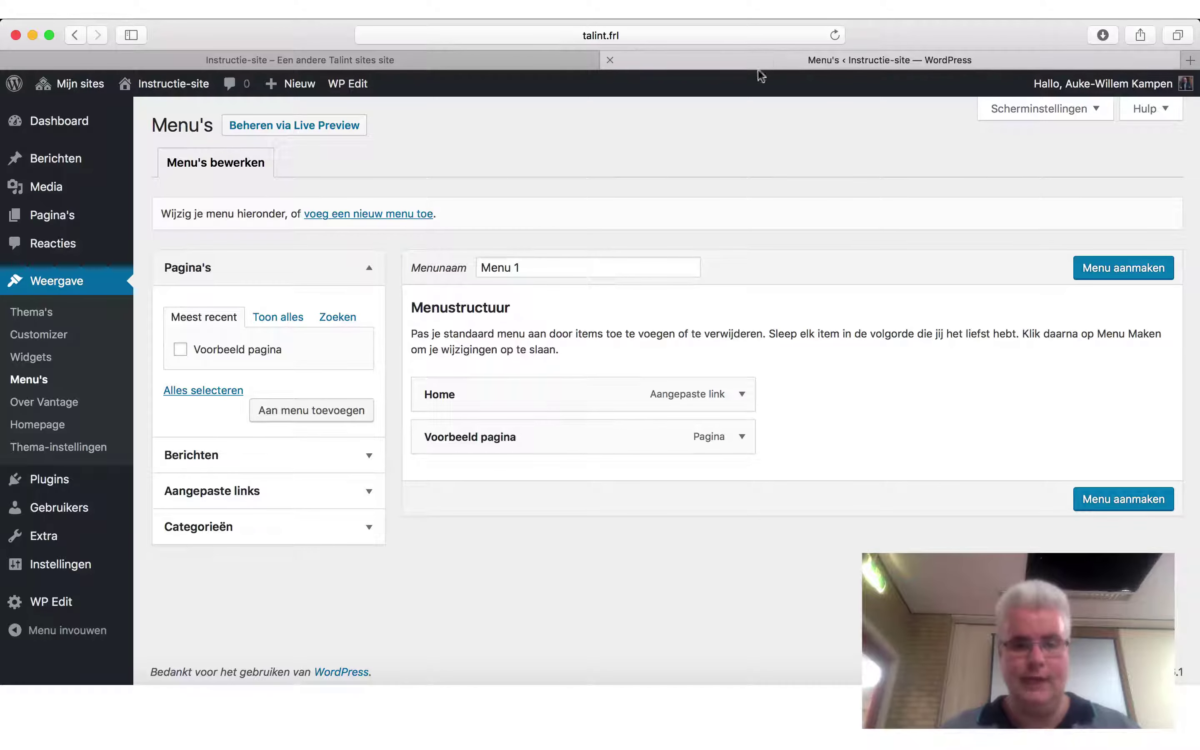
pyautogui.moveTo(53, 160)
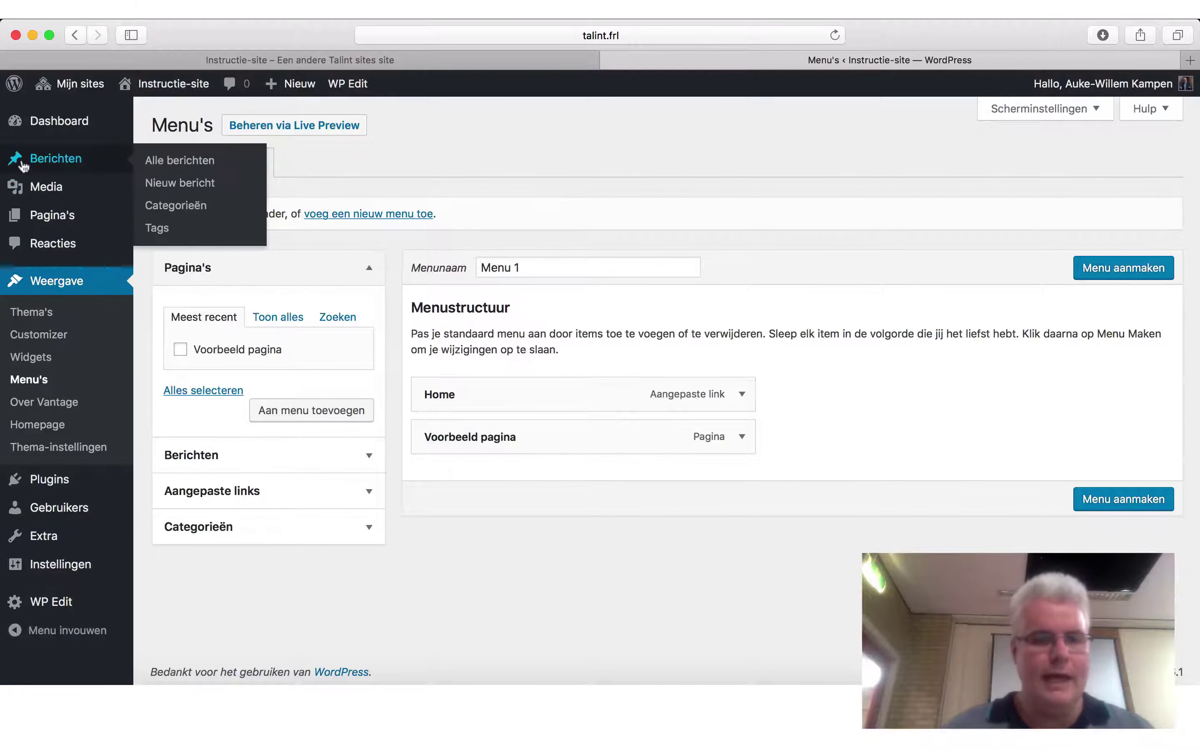
pyautogui.click(54, 159)
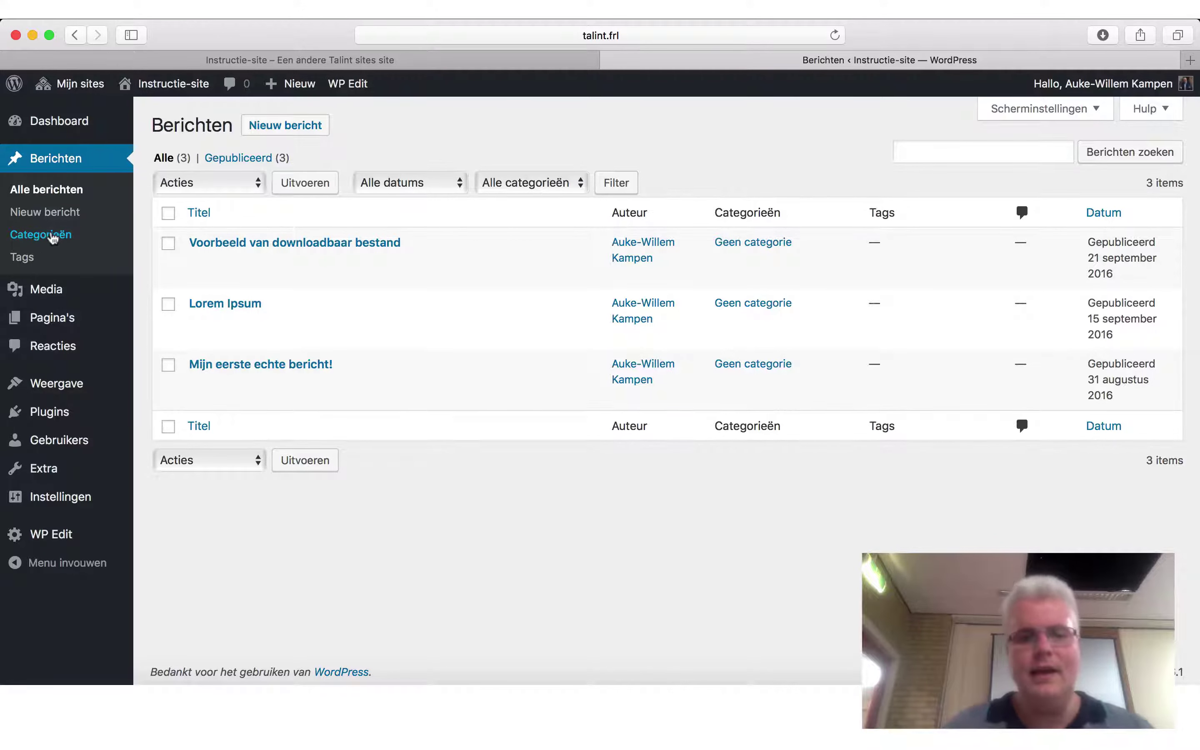
pyautogui.click(51, 239)
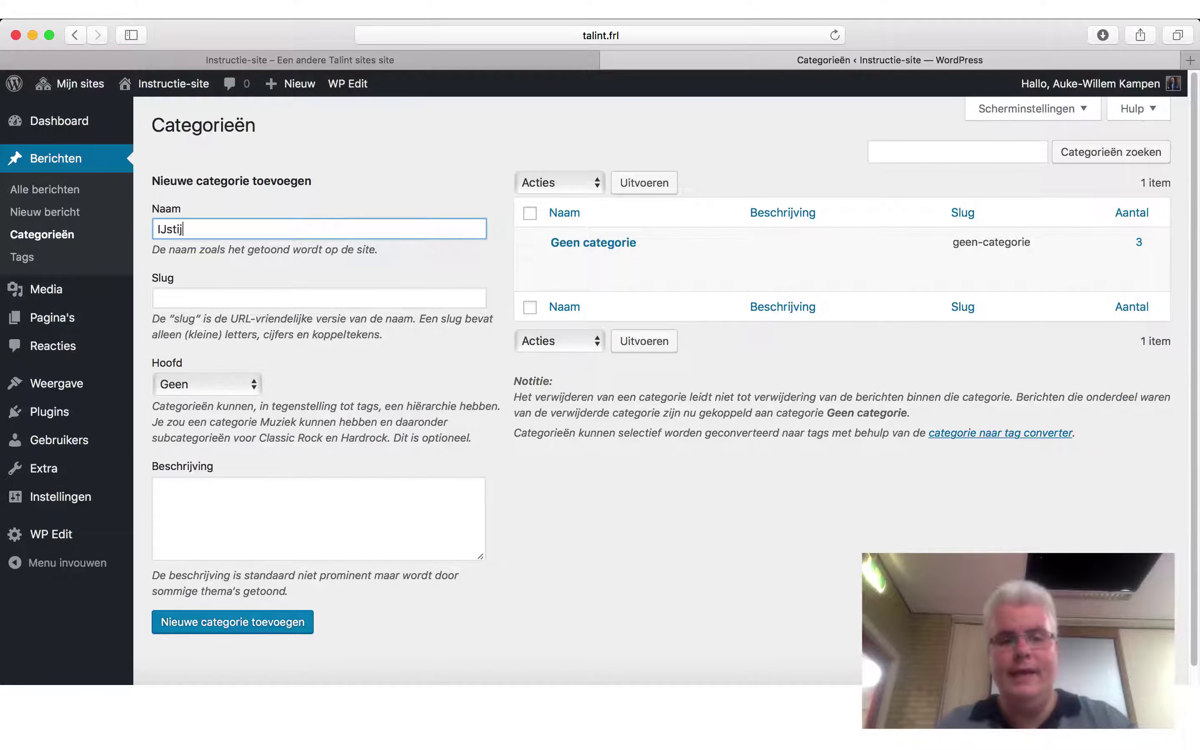
pyautogui.write('d')
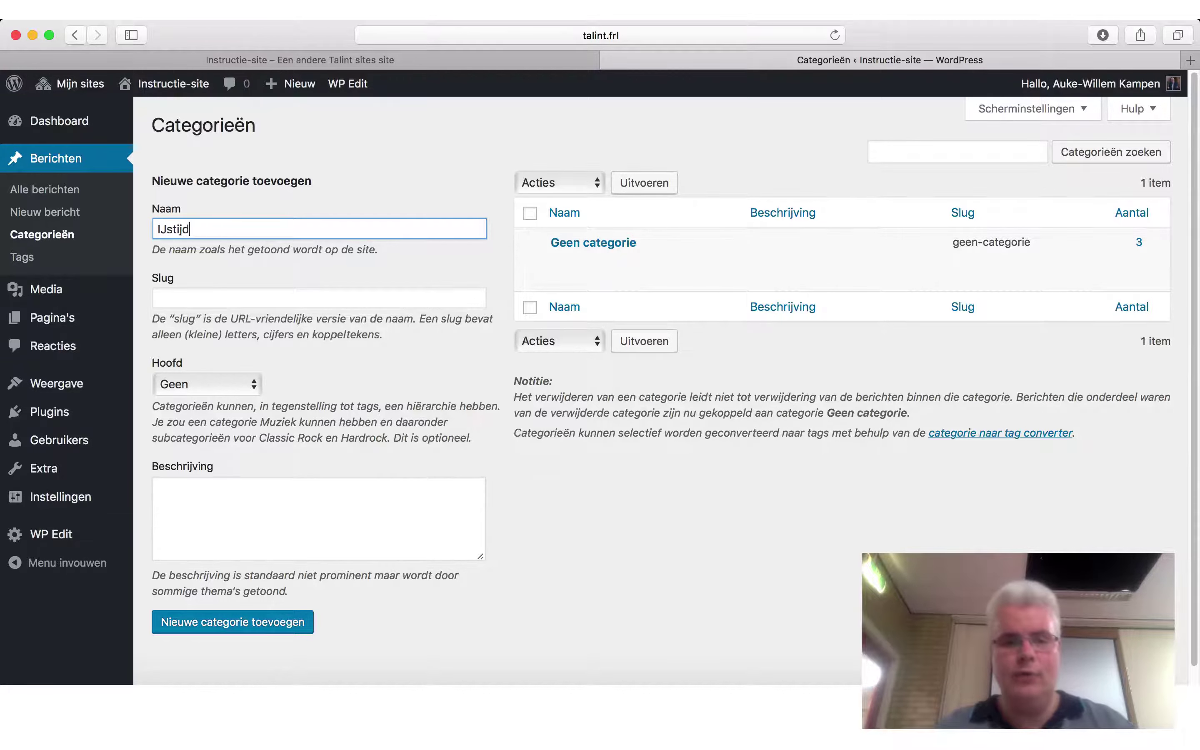
pyautogui.click(319, 294)
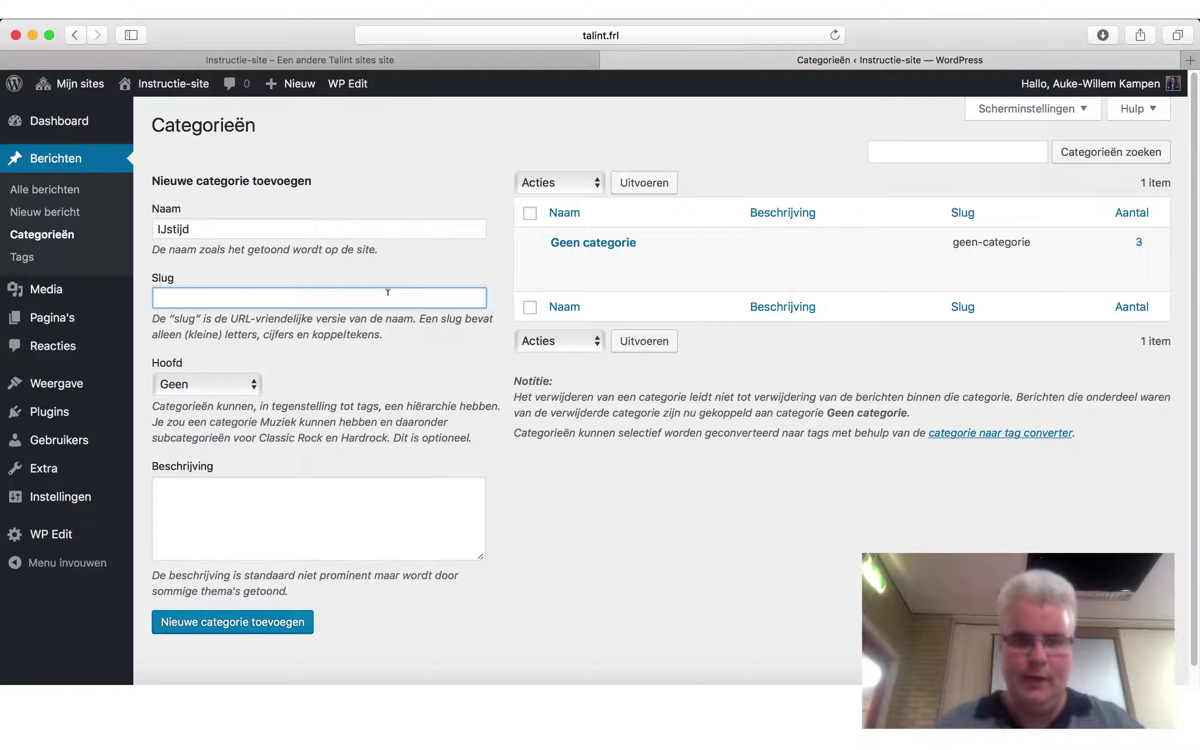
pyautogui.write('ijstijd')
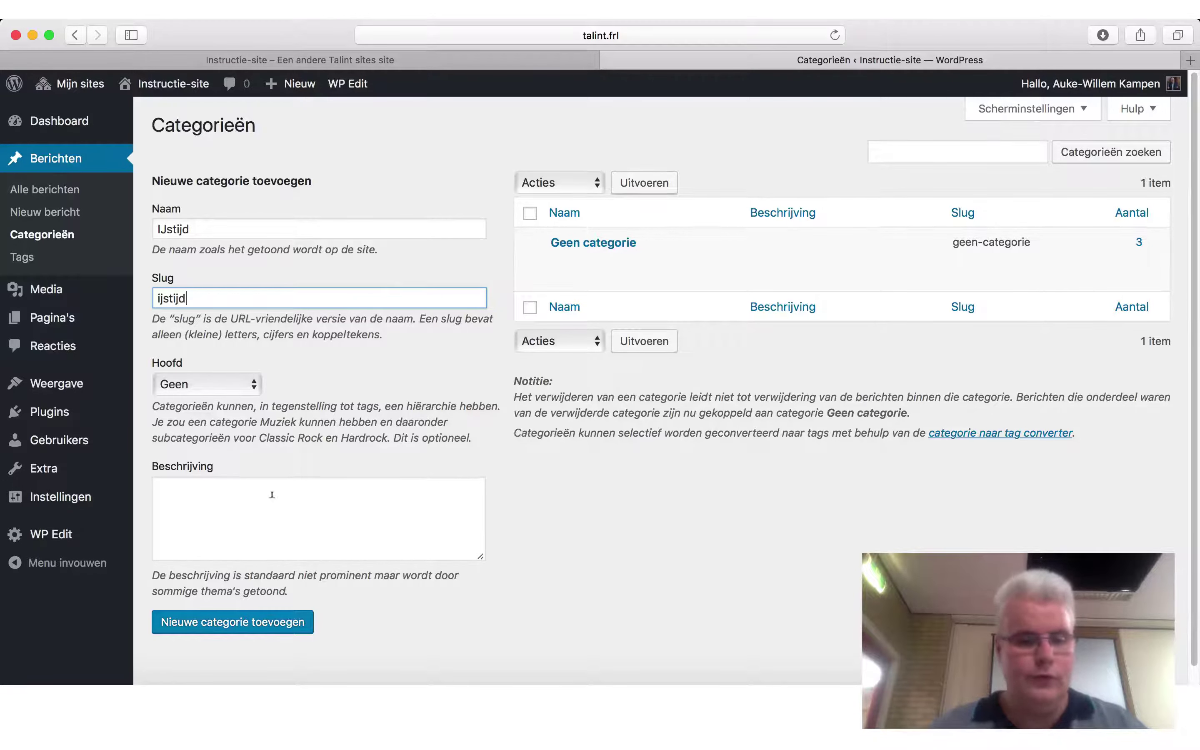
pyautogui.click(255, 624)
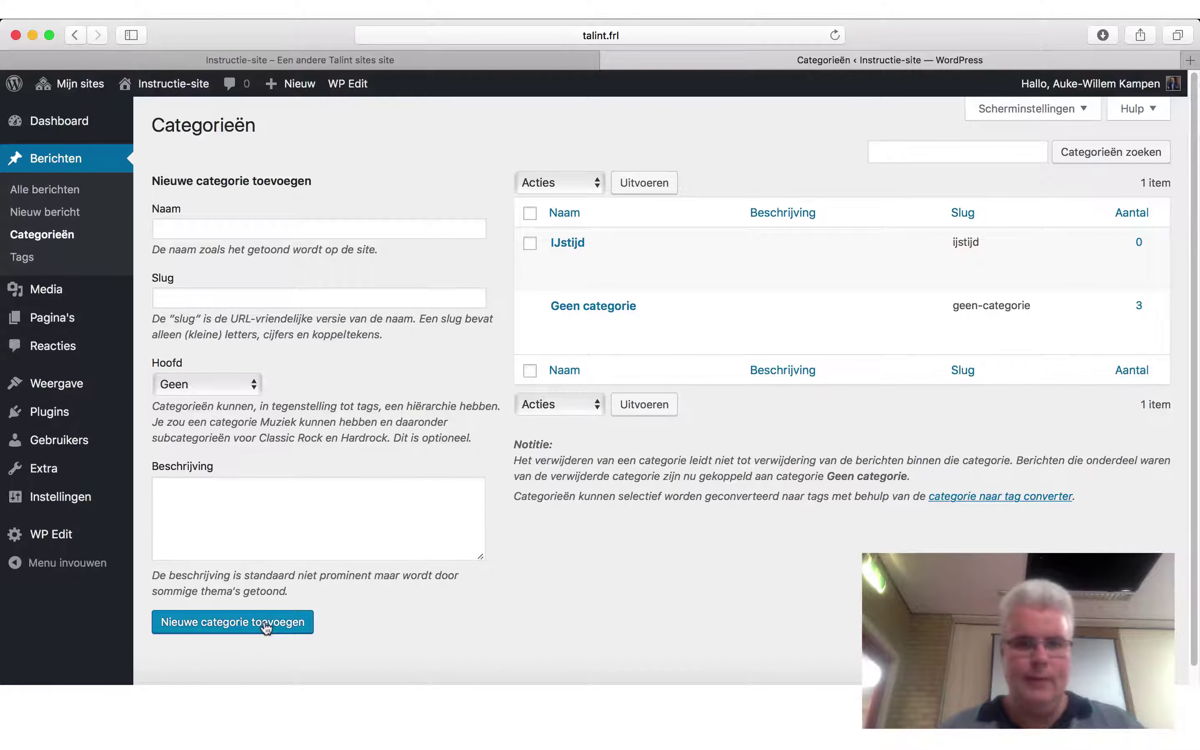
# Check the IJstijd category's entry in the category list and view the site's public homepage.
pyautogui.moveTo(571, 248)
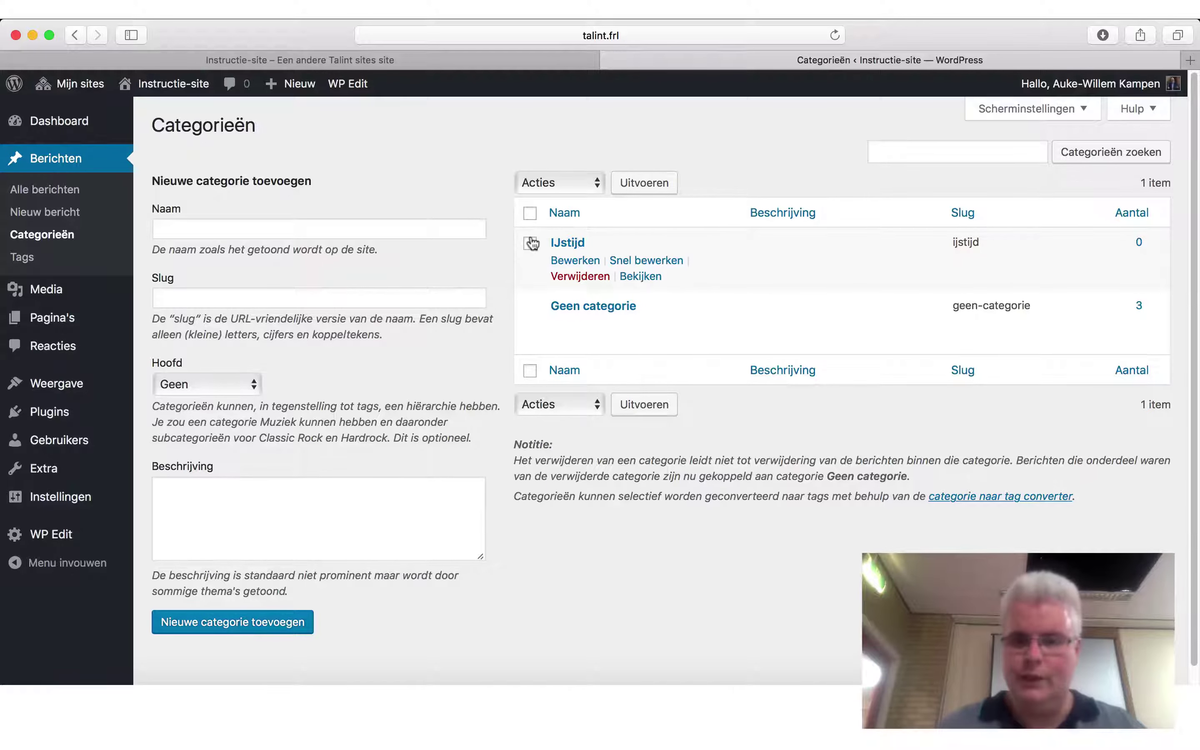
pyautogui.doubleClick(1146, 240)
pyautogui.click(1150, 239)
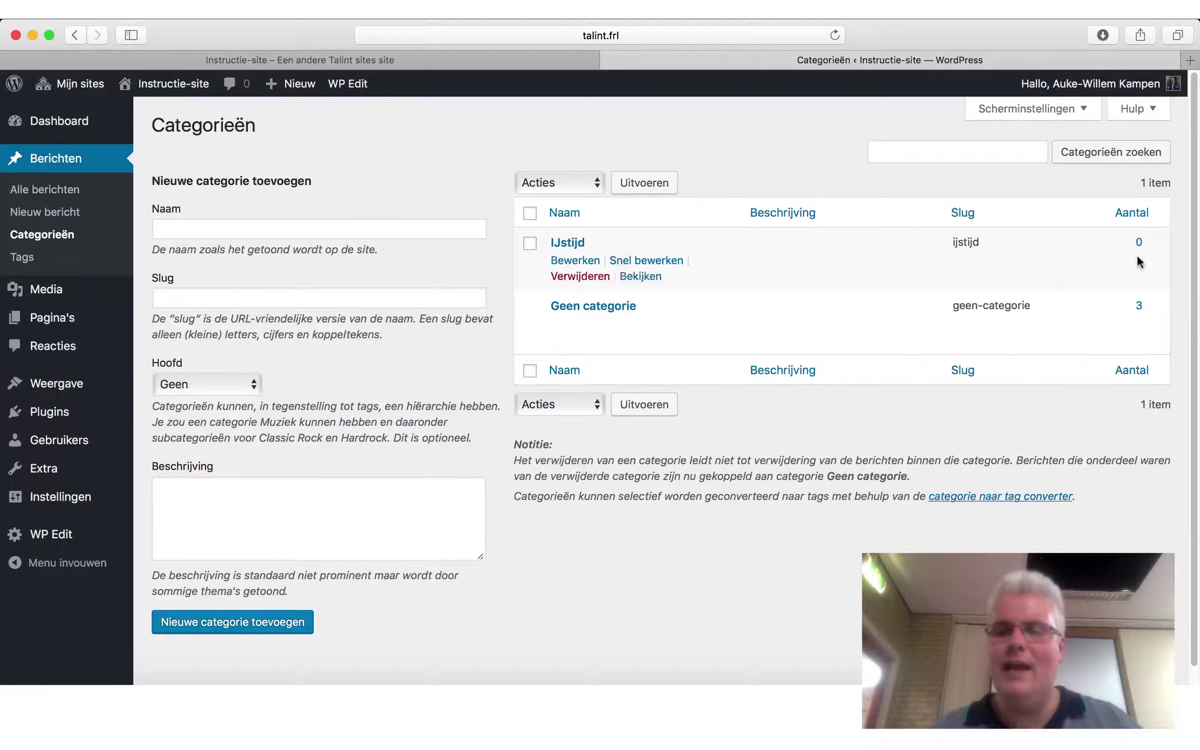
pyautogui.click(519, 62)
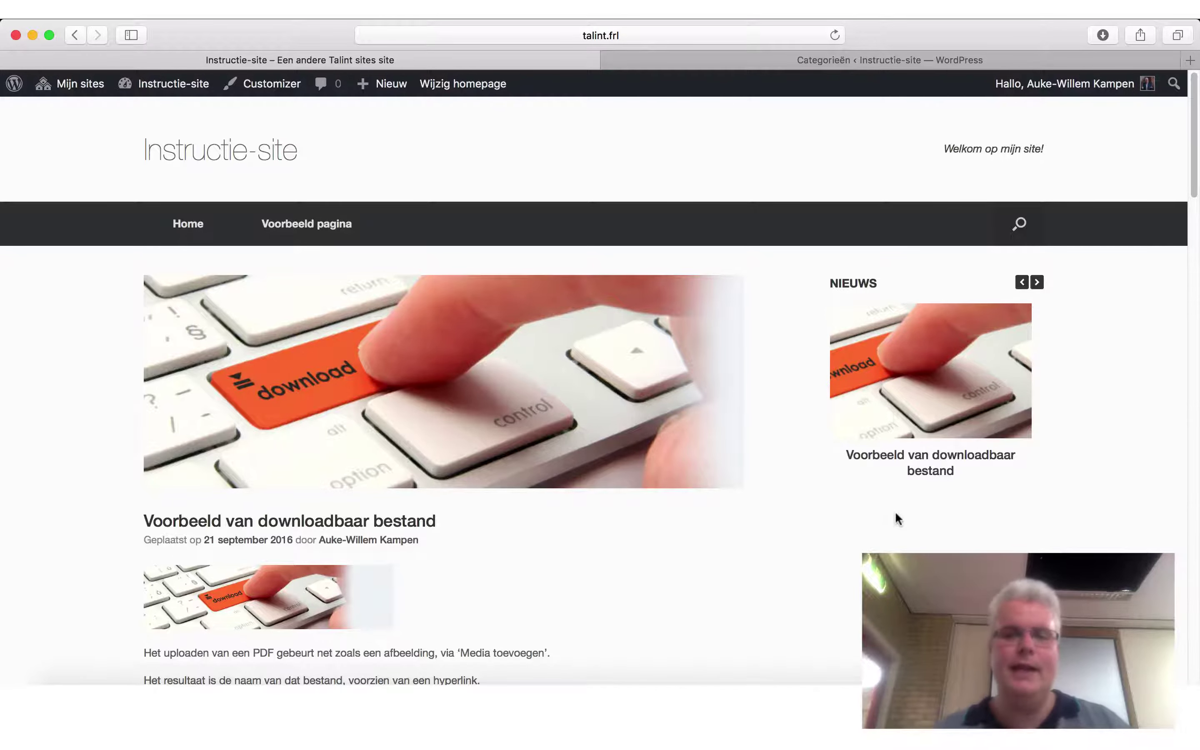
pyautogui.click(759, 65)
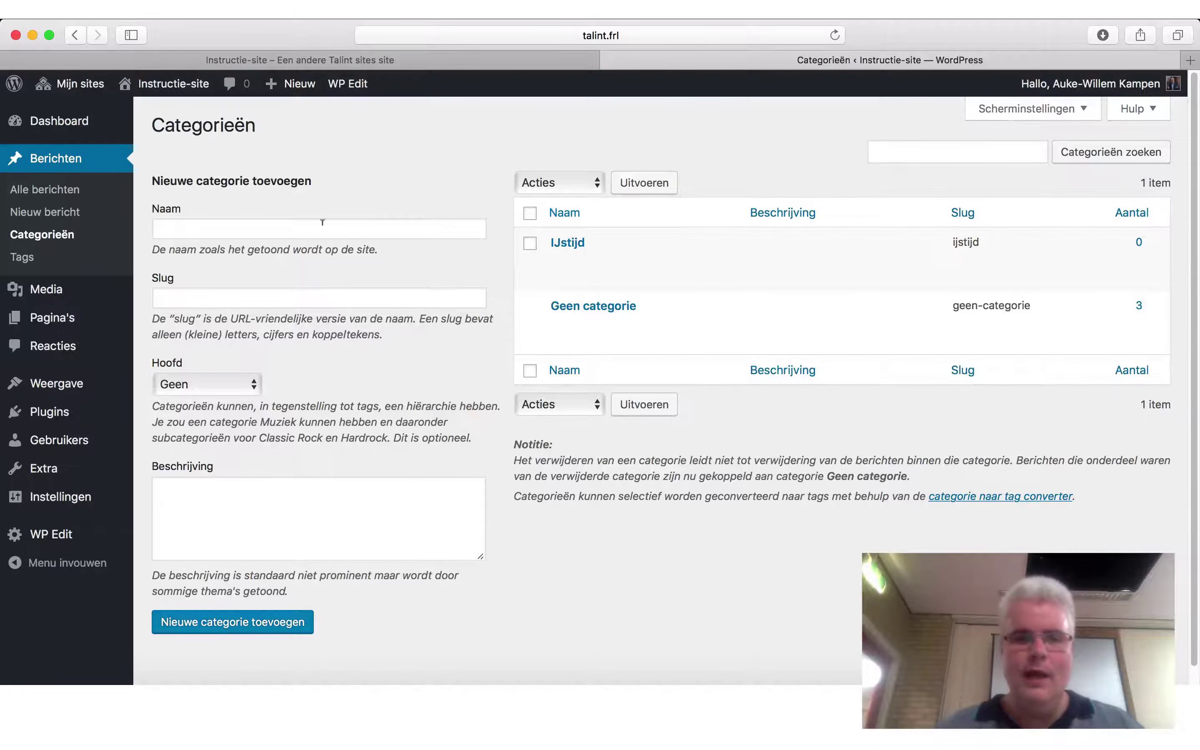
# Move the post "Voorbeeld van downloadbaar bestand" from Geen categorie to the IJstijd category and update it.
pyautogui.click(45, 191)
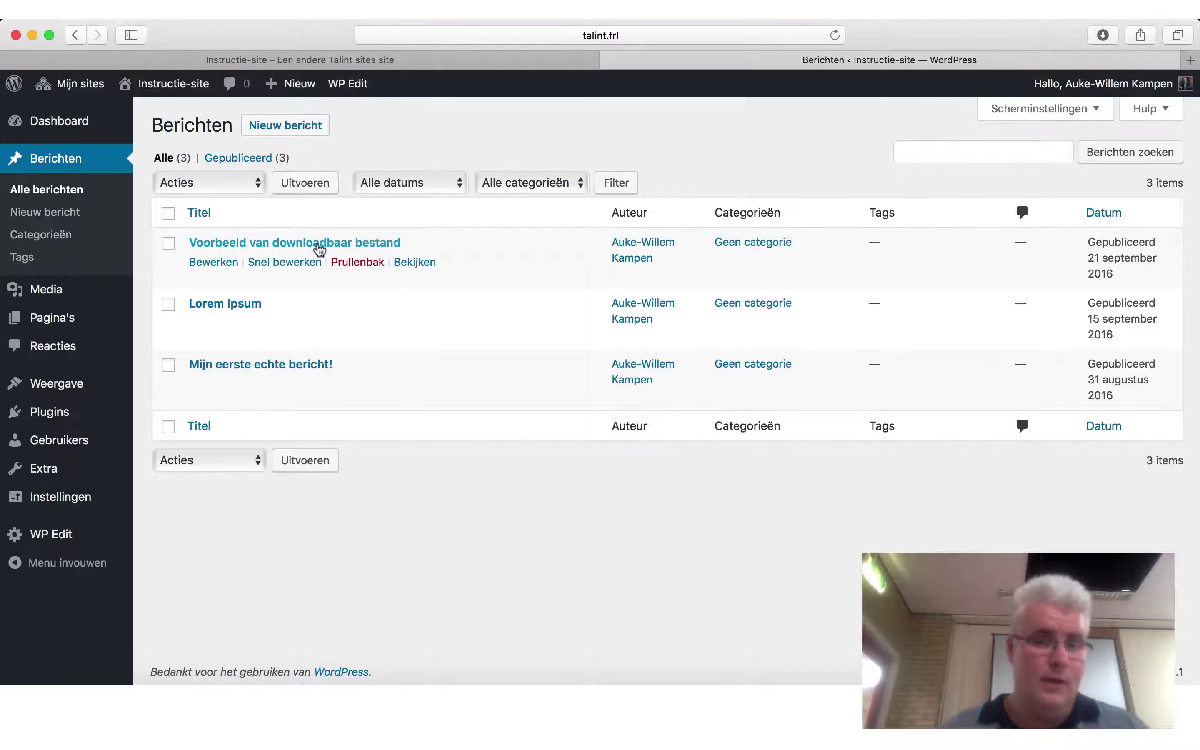
pyautogui.click(319, 243)
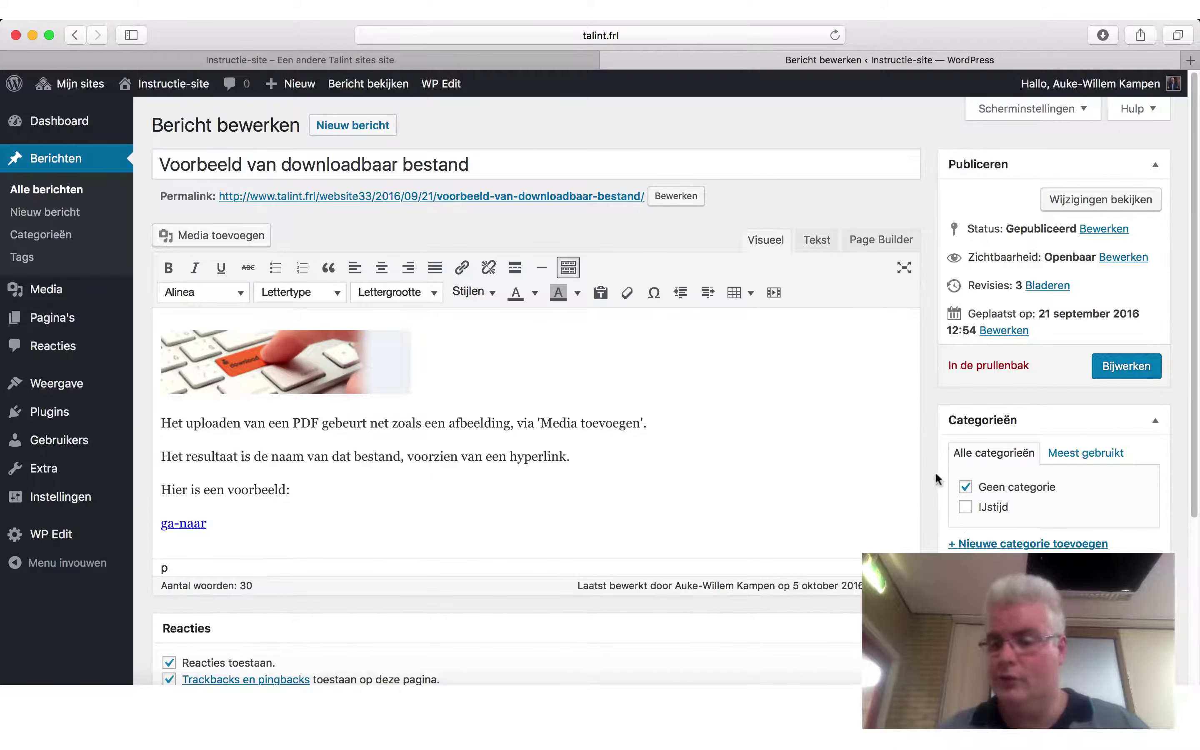
pyautogui.click(1155, 421)
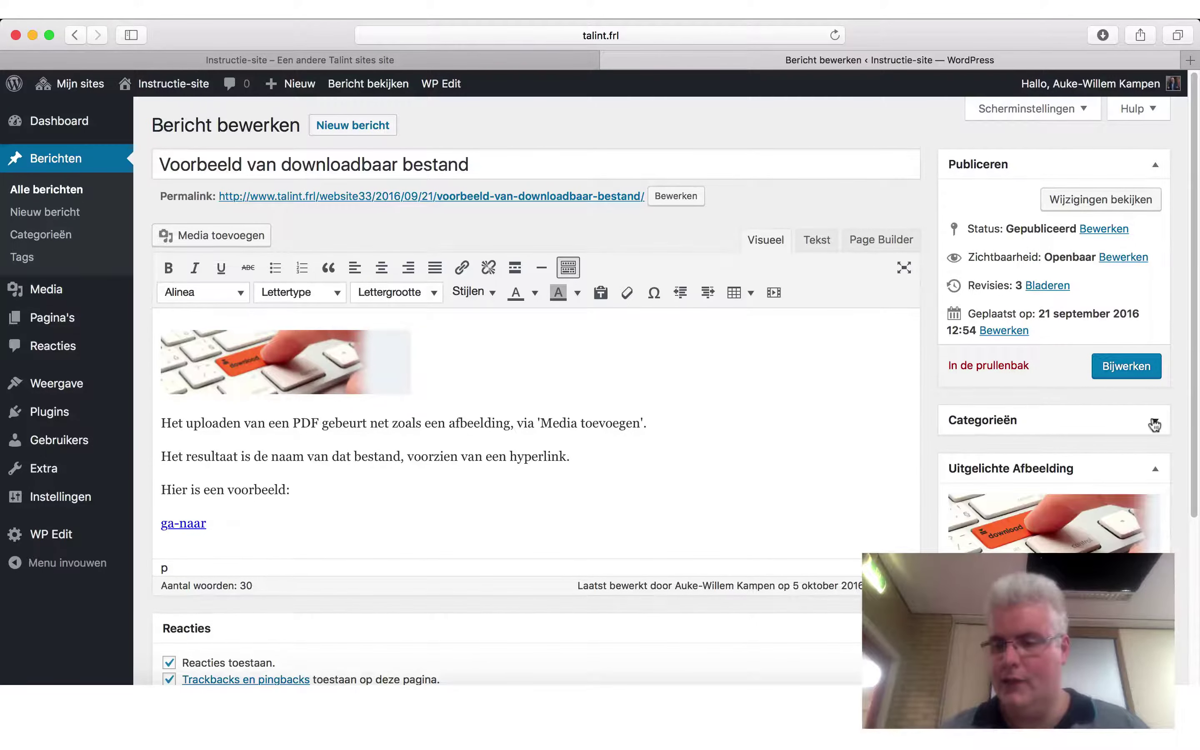
pyautogui.click(1155, 423)
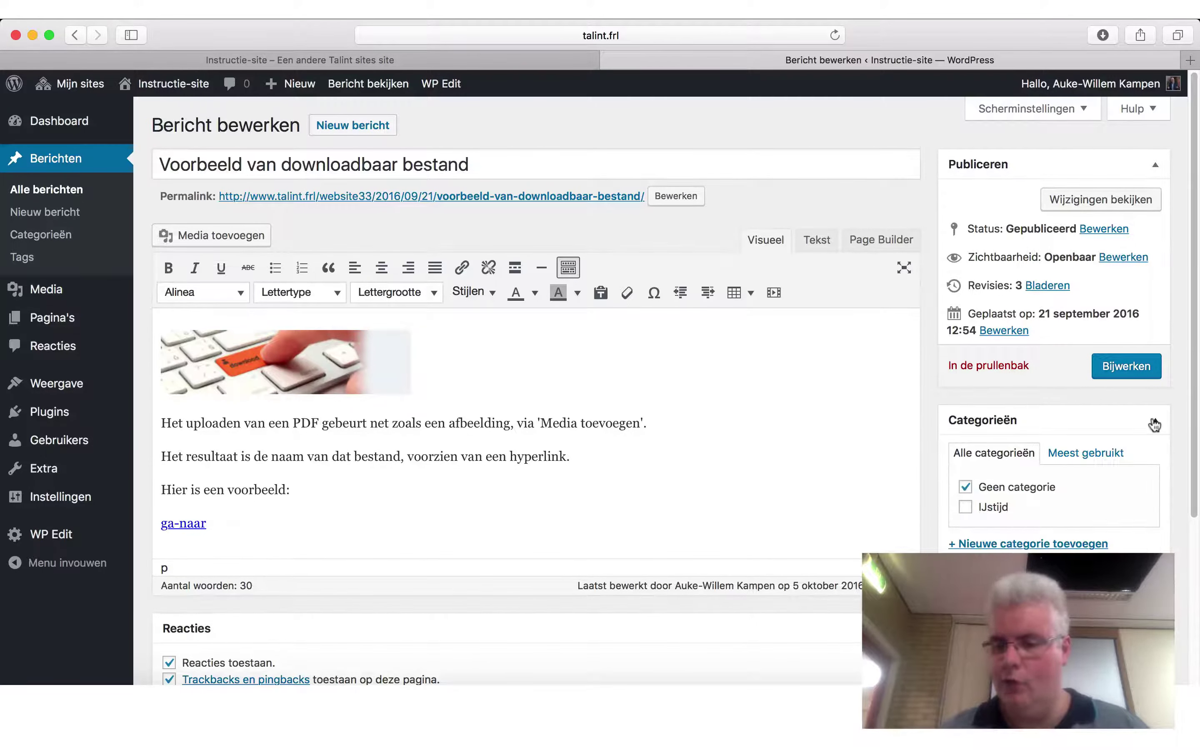
pyautogui.click(996, 492)
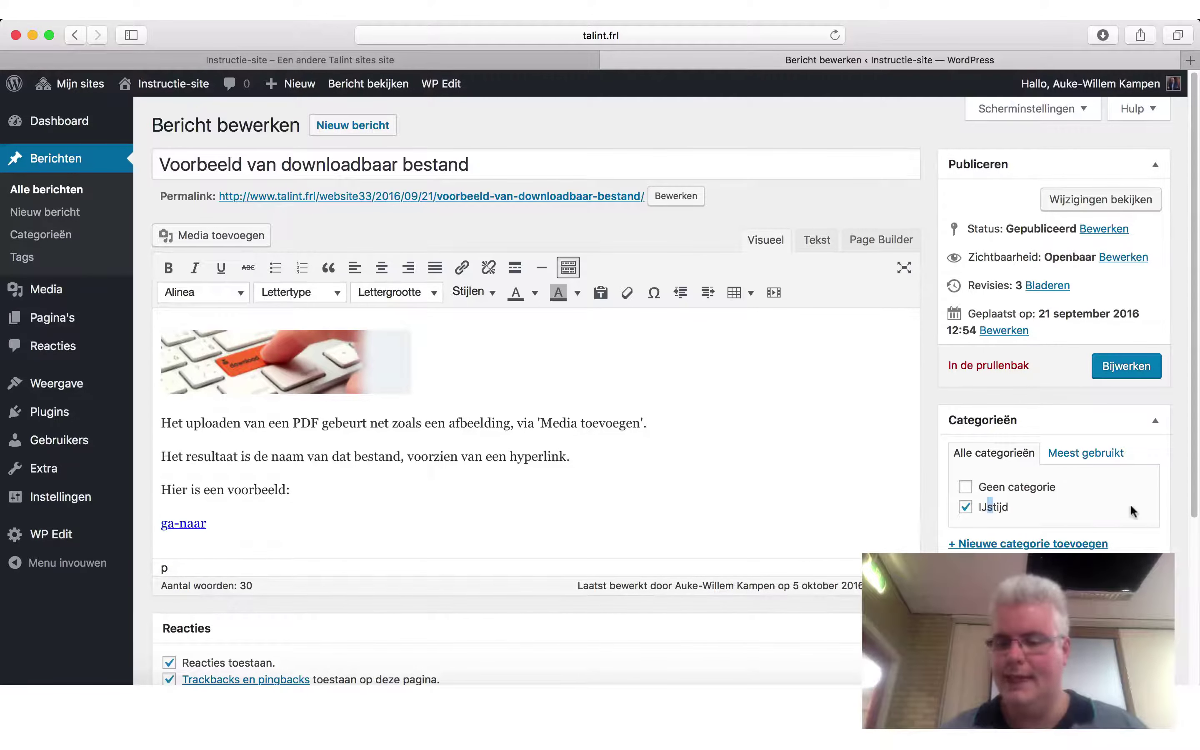
pyautogui.click(1159, 367)
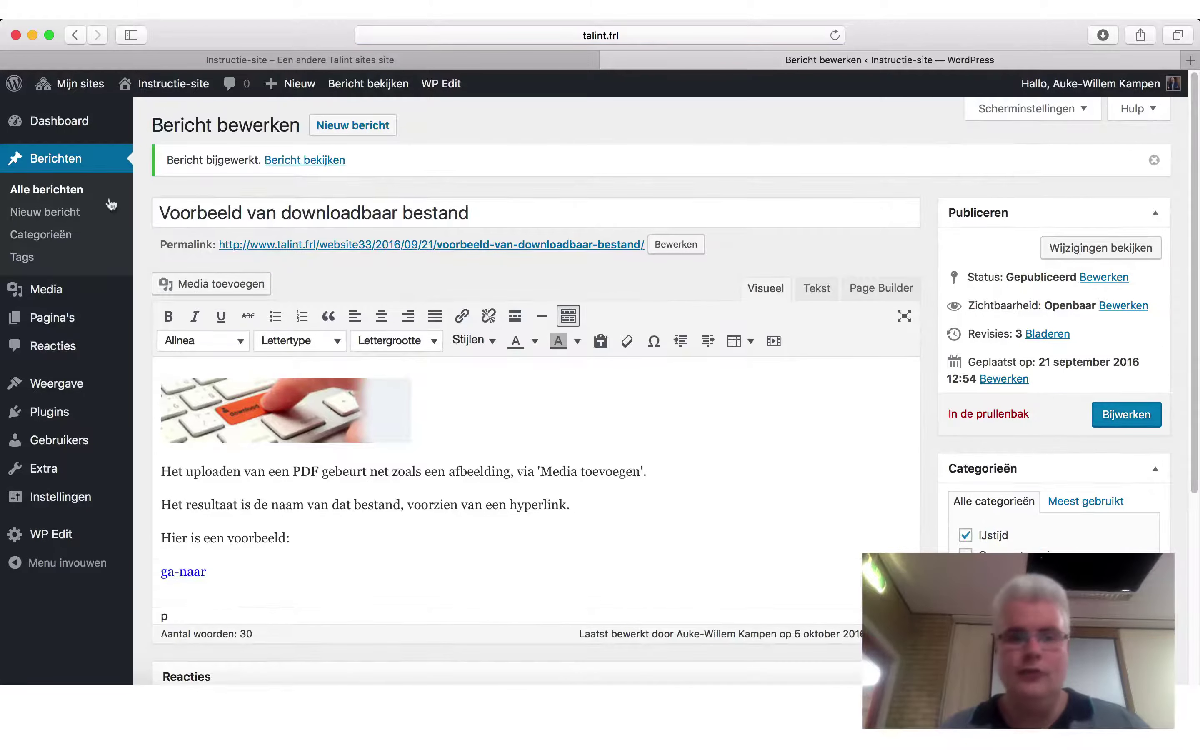
# Quick-edit the Lorem Ipsum post to replace Geen categorie with the IJstijd category, and update it.
pyautogui.click(37, 191)
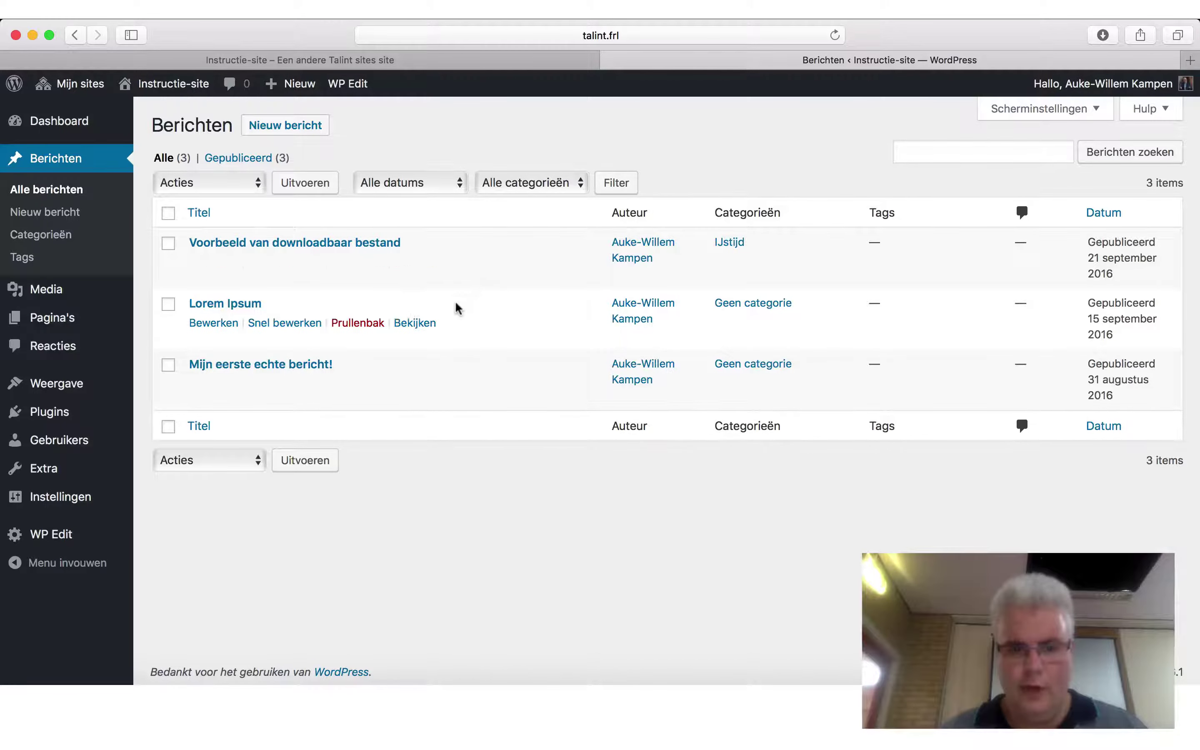
pyautogui.click(300, 323)
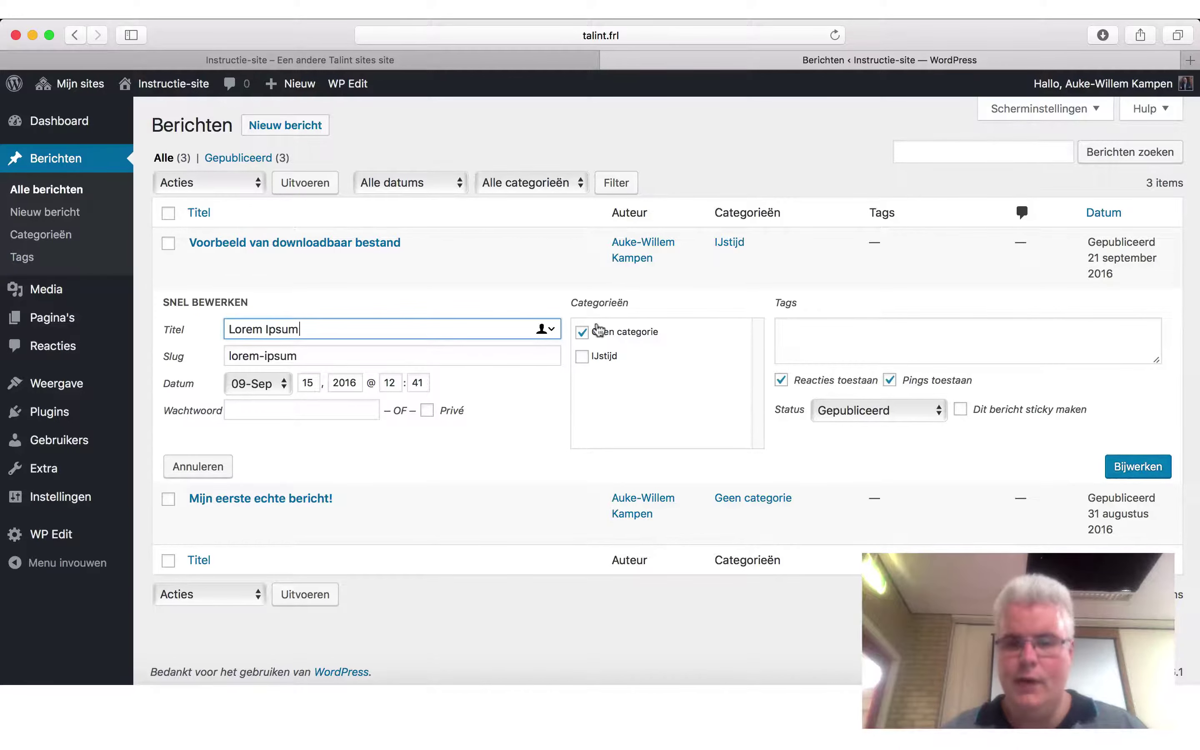
pyautogui.click(582, 332)
pyautogui.click(582, 357)
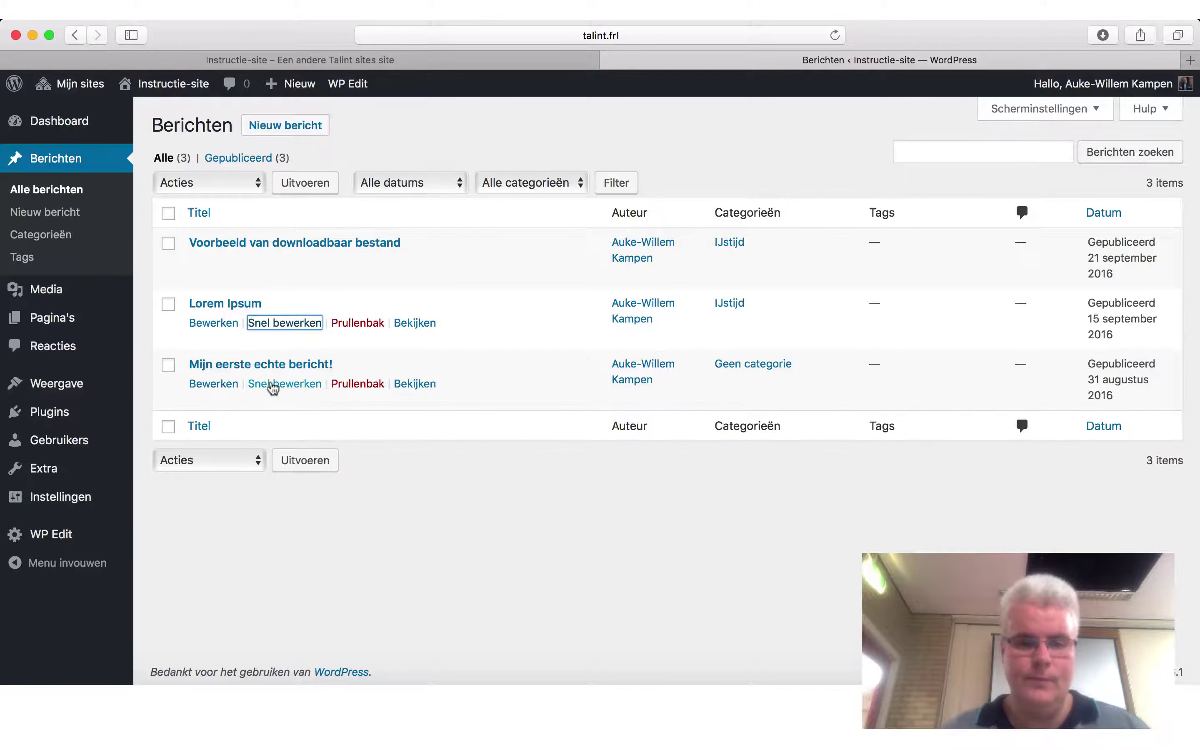
# Quick-edit the post "Mijn eerste echte bericht!" to replace Geen categorie with IJstijd, and update it.
pyautogui.click(278, 383)
pyautogui.click(600, 394)
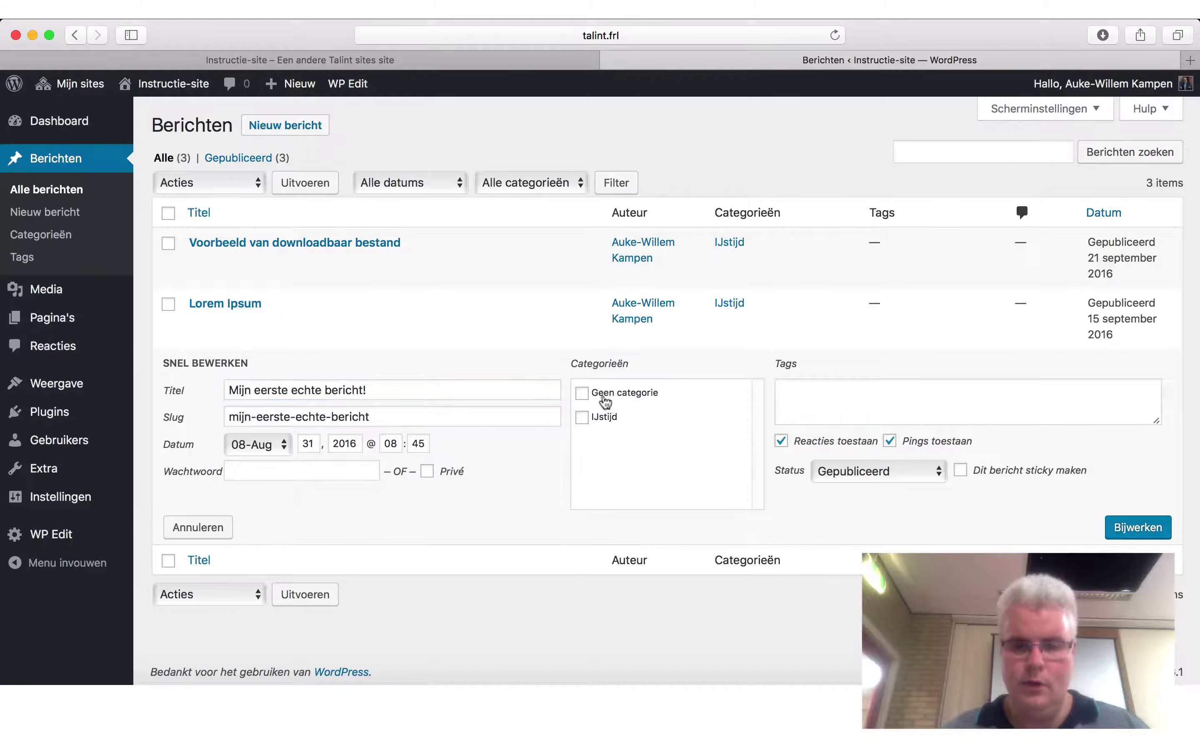
pyautogui.click(602, 417)
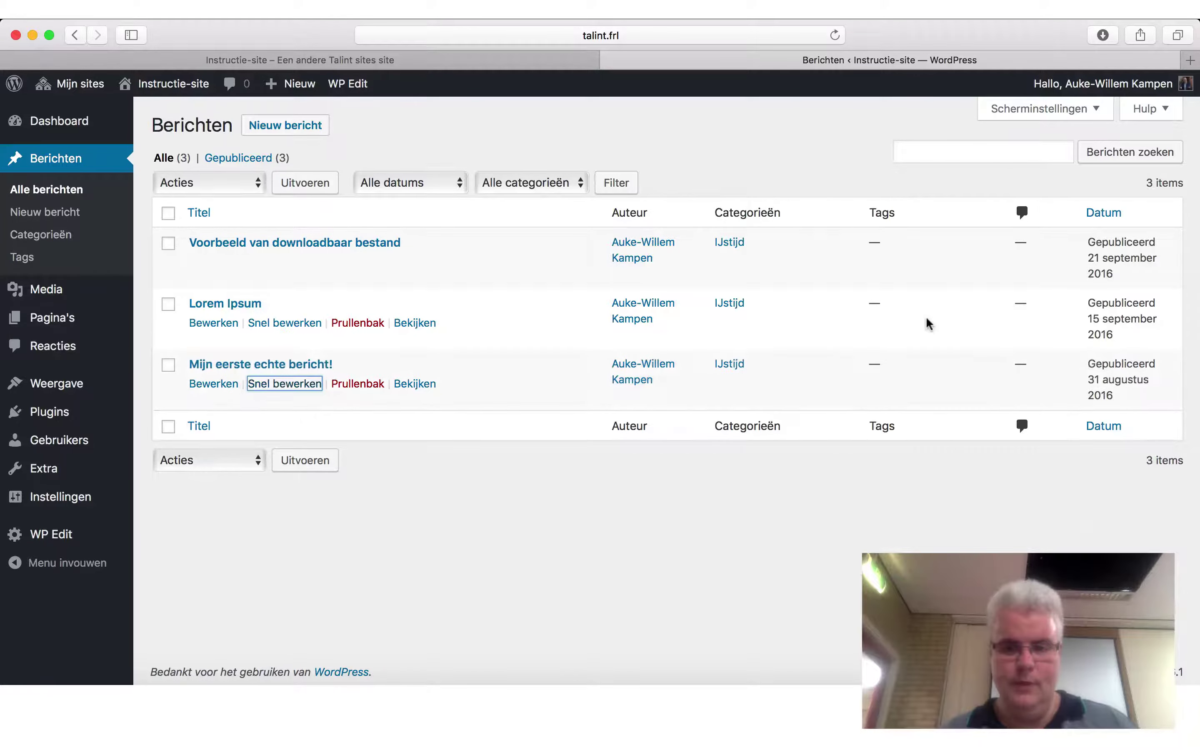
# Reload the public homepage and check whether the categories are displayed there.
pyautogui.click(540, 62)
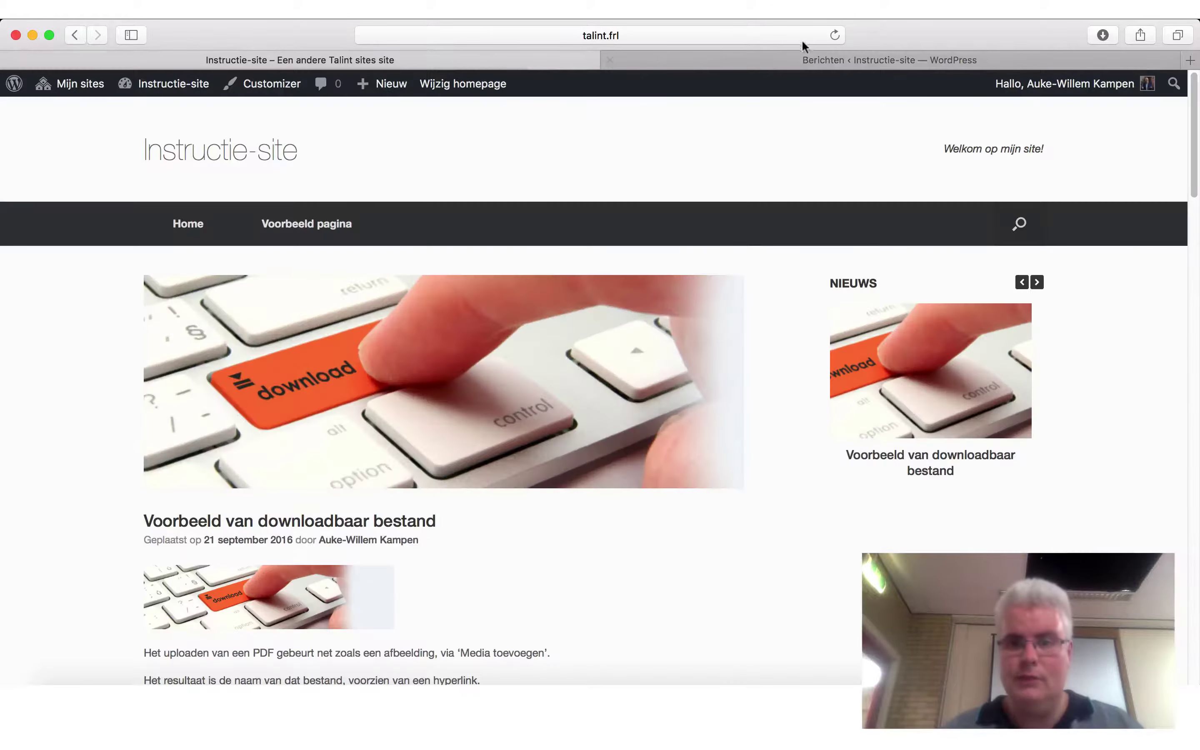
pyautogui.click(834, 36)
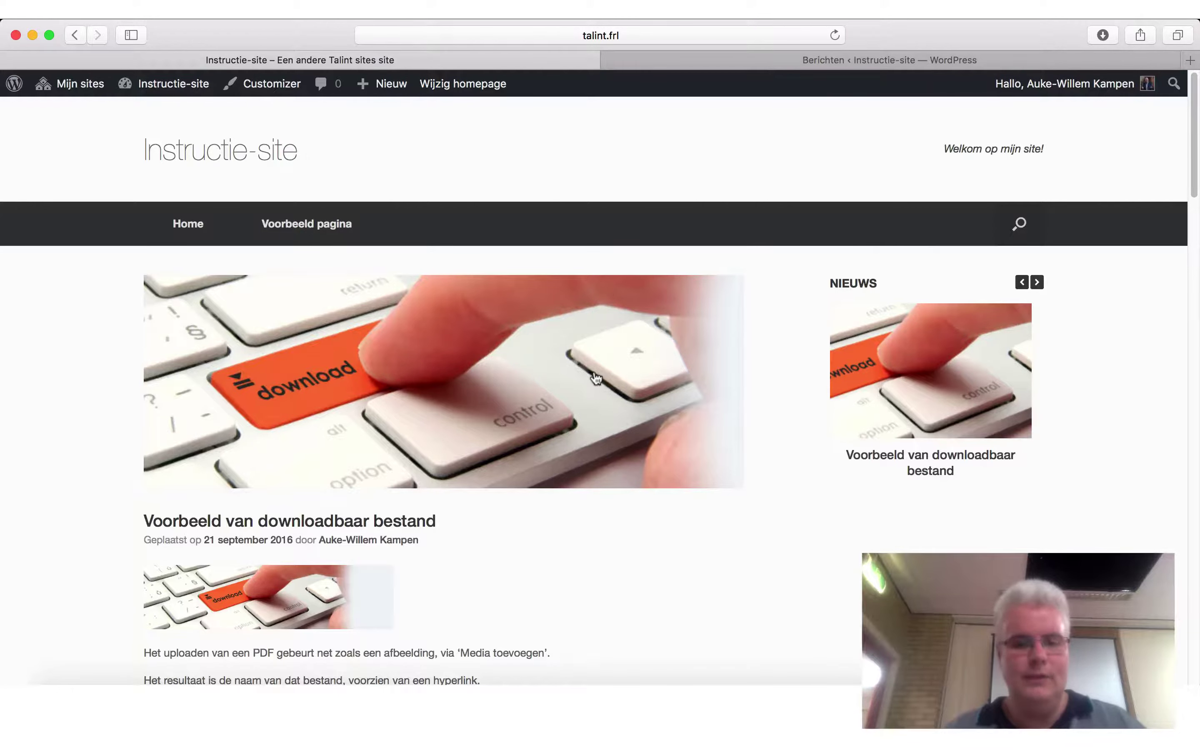
pyautogui.click(739, 58)
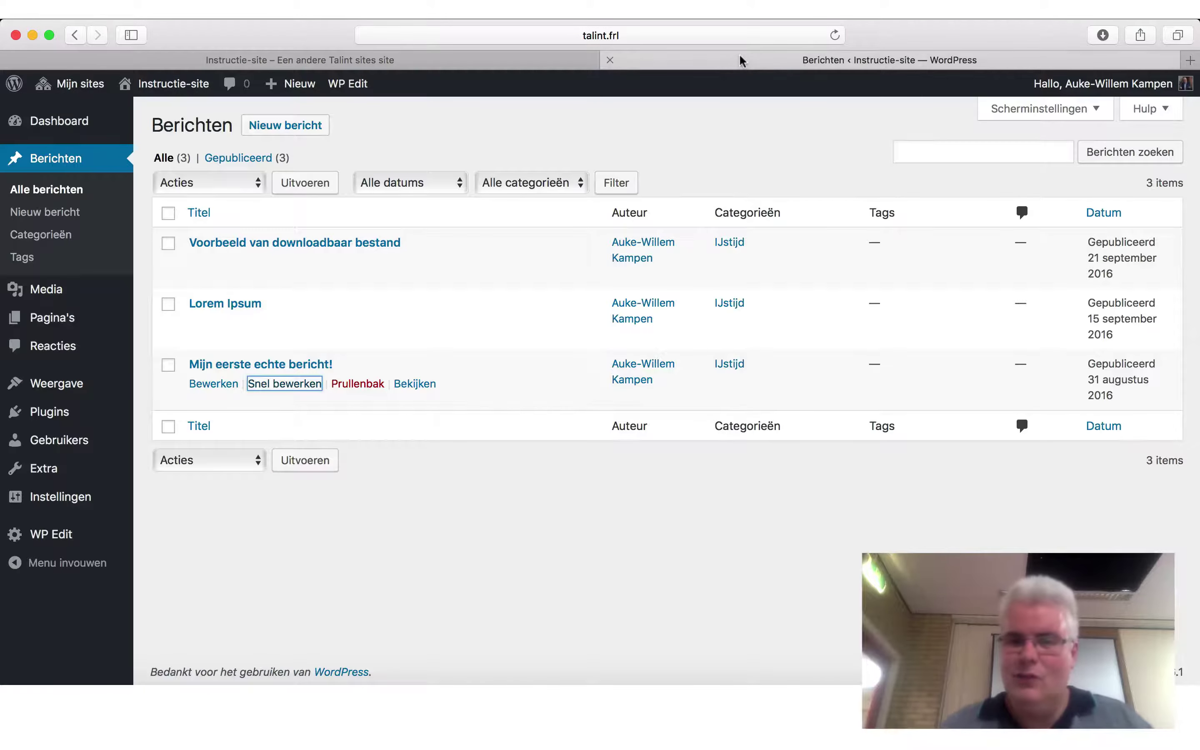
pyautogui.click(722, 136)
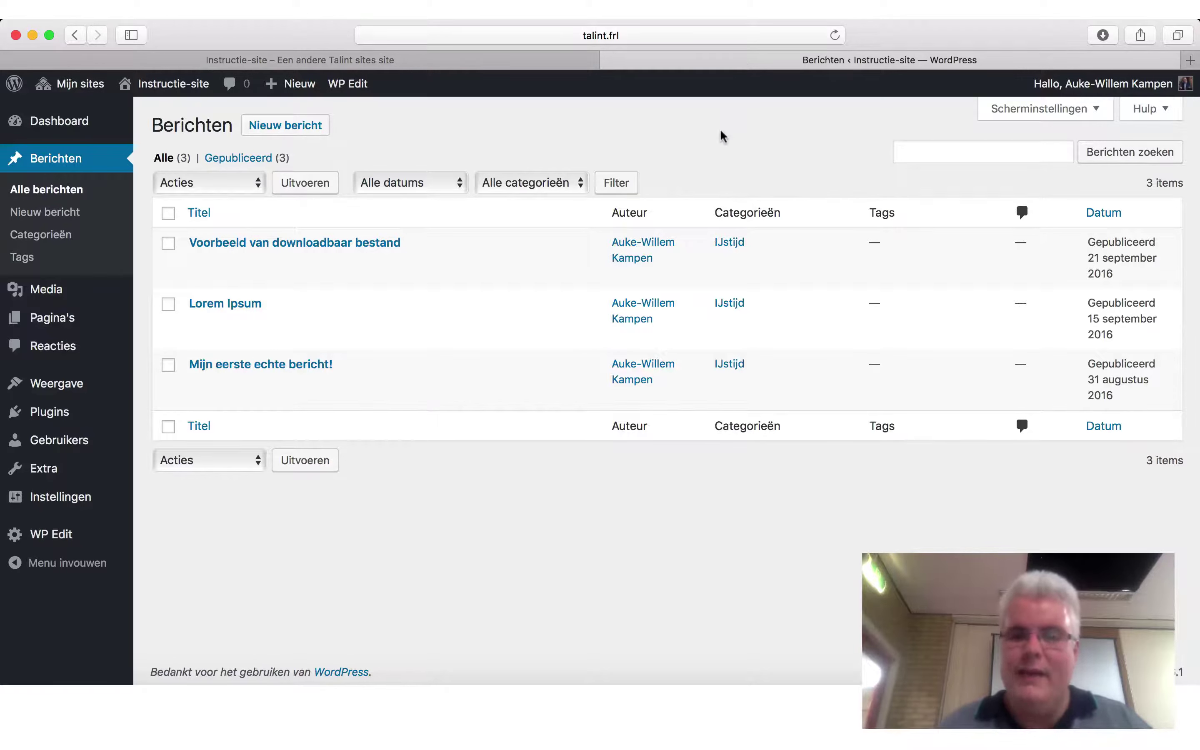
pyautogui.click(534, 65)
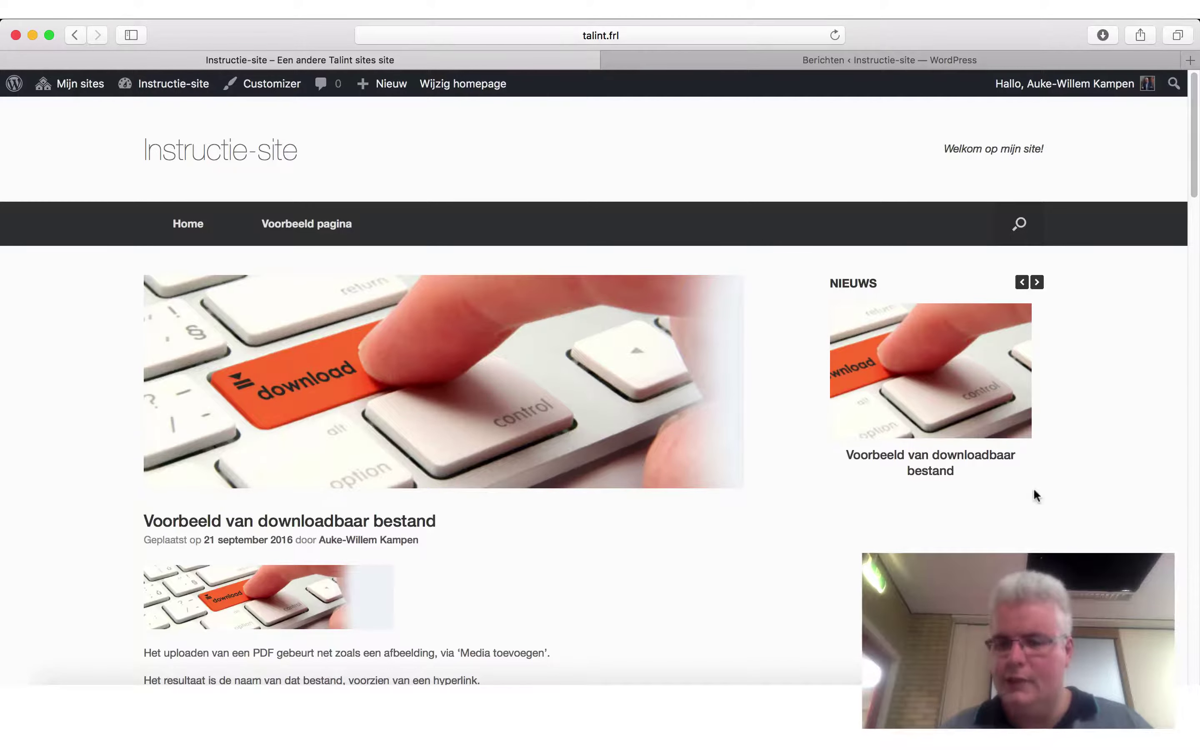
pyautogui.click(719, 58)
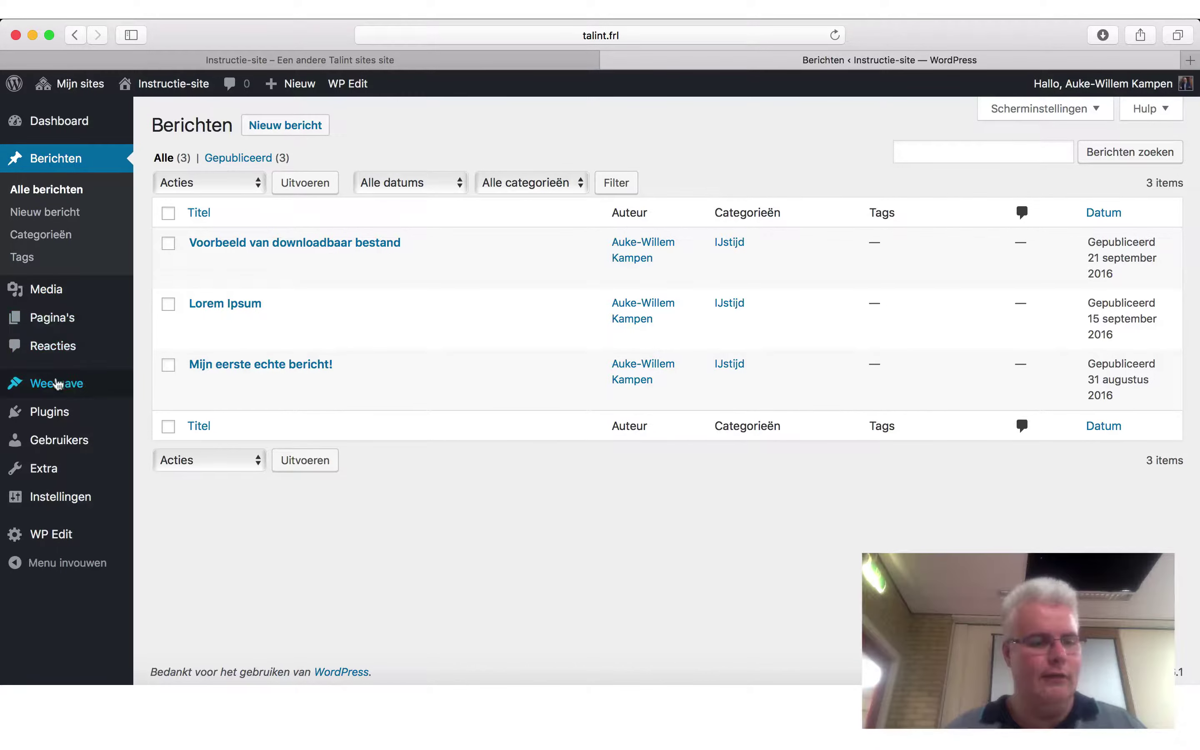
# Add the Categorieën widget to the Sidebar below Plaats loop: Nieuws, enable Berichtaantal tonen and save it.
pyautogui.moveTo(54, 384)
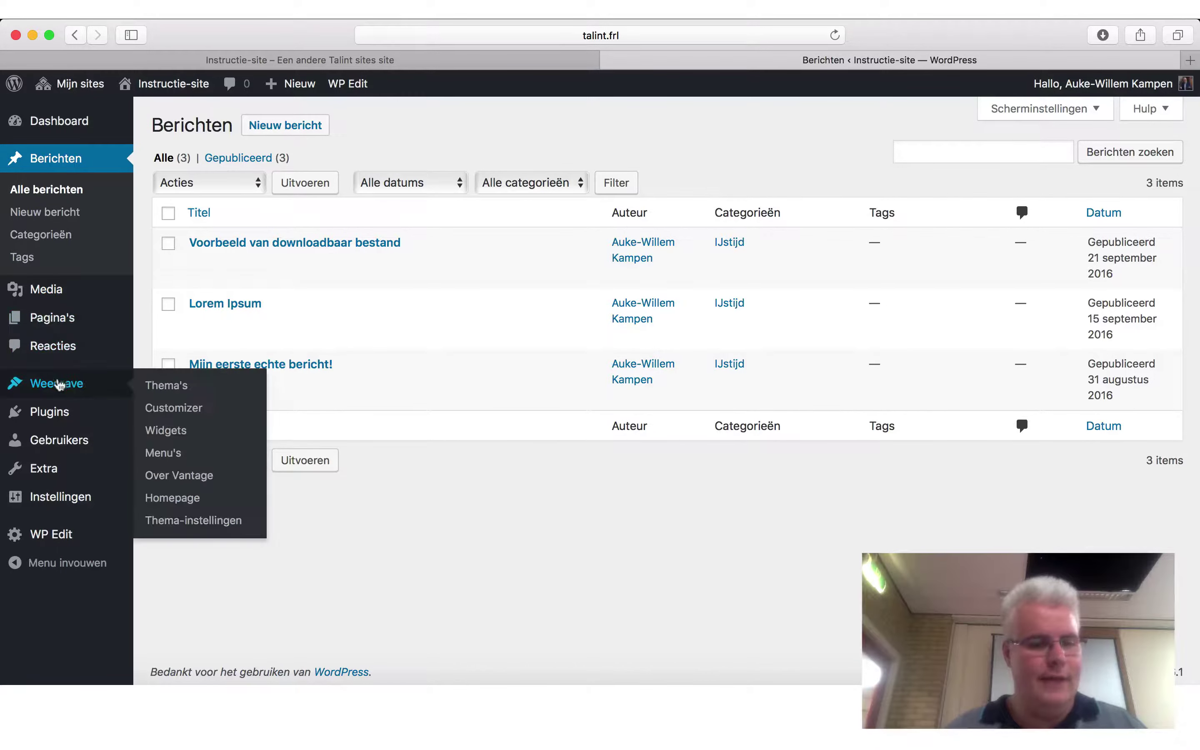
pyautogui.click(174, 438)
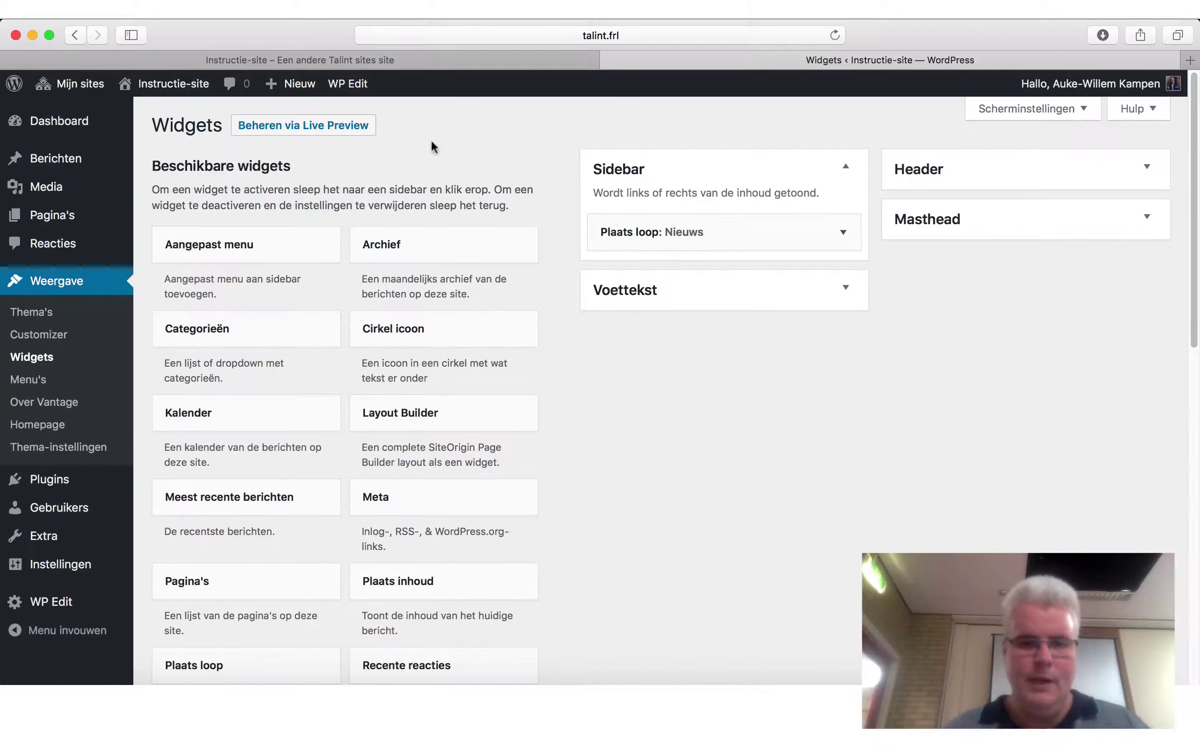
pyautogui.scroll(-10, 365, 353)
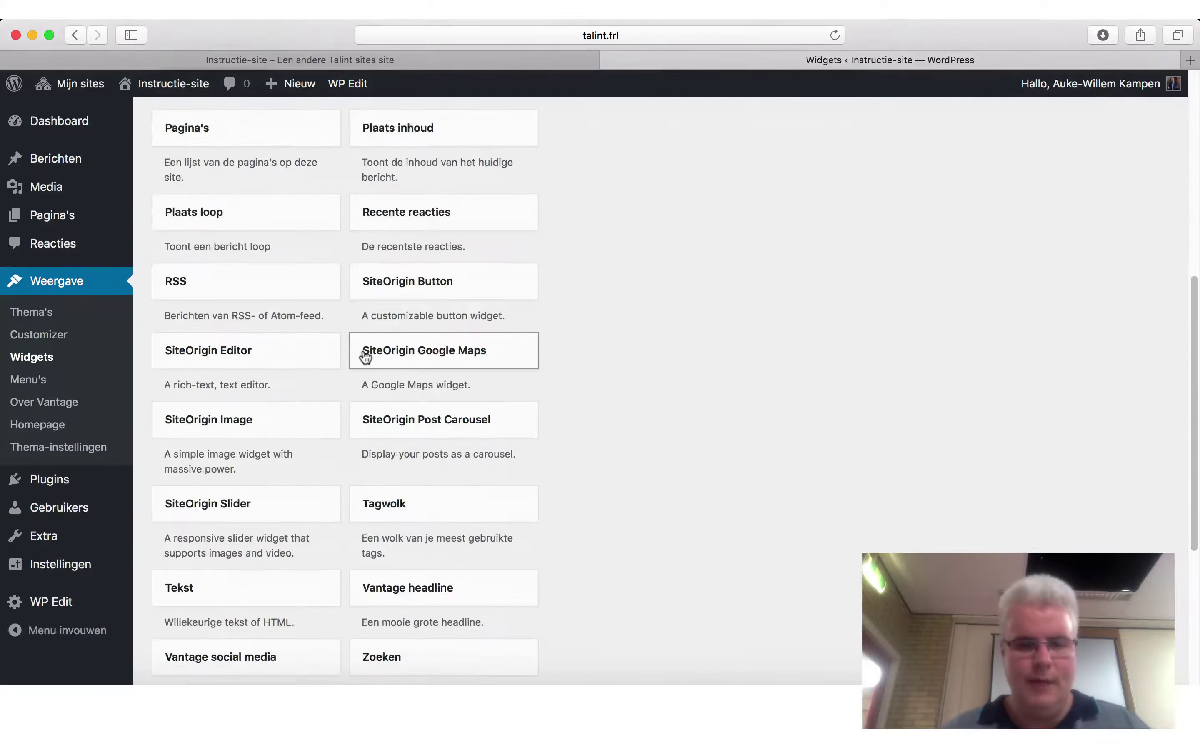
pyautogui.scroll(3, 365, 357)
pyautogui.scroll(10, 366, 357)
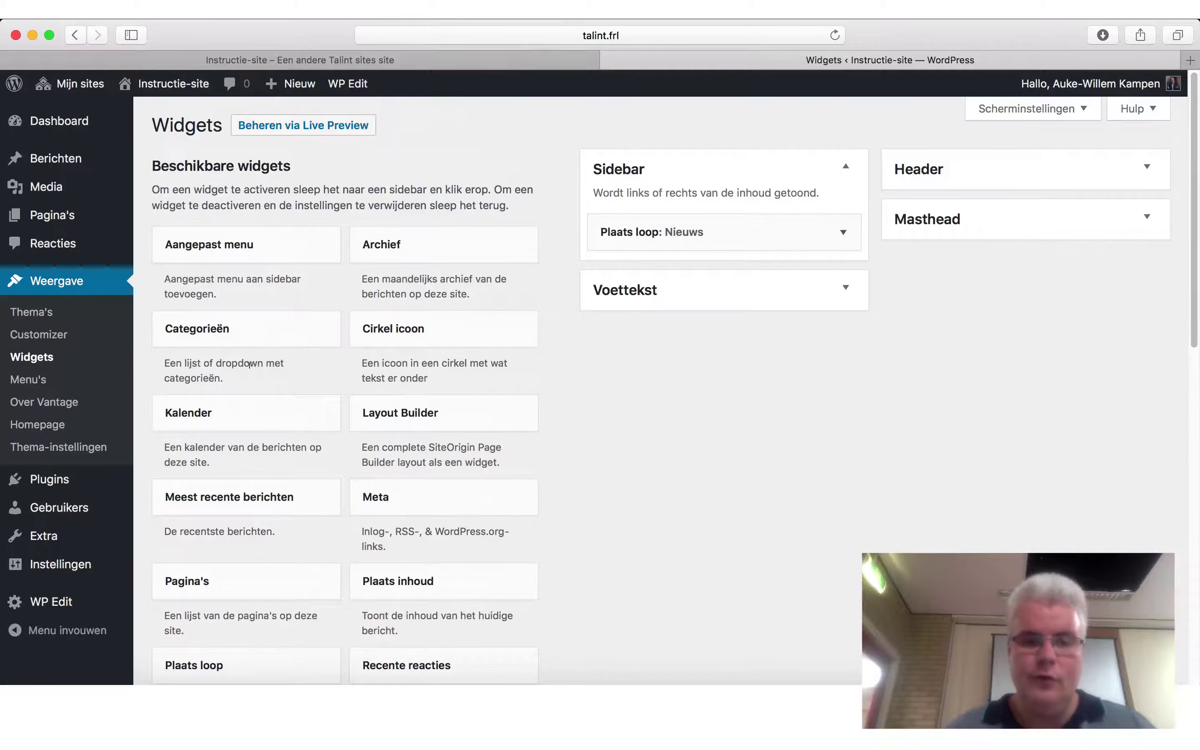
pyautogui.moveTo(232, 330); pyautogui.dragTo(758, 284)
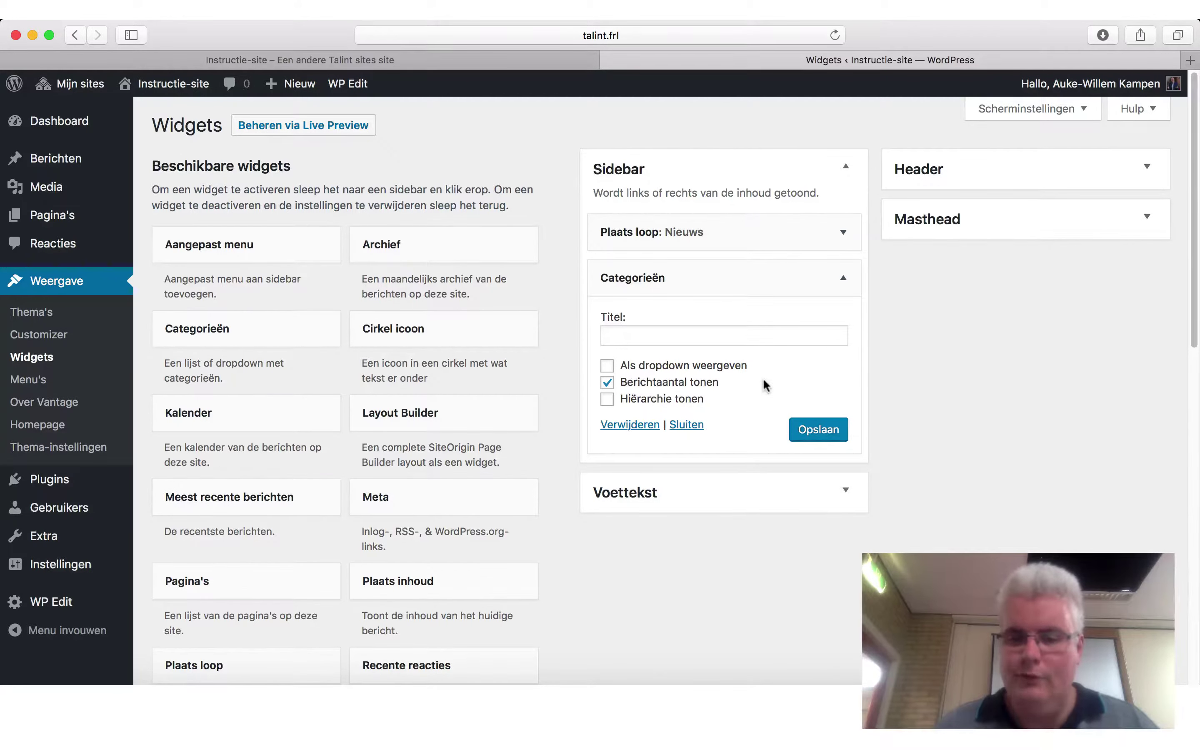
pyautogui.click(837, 432)
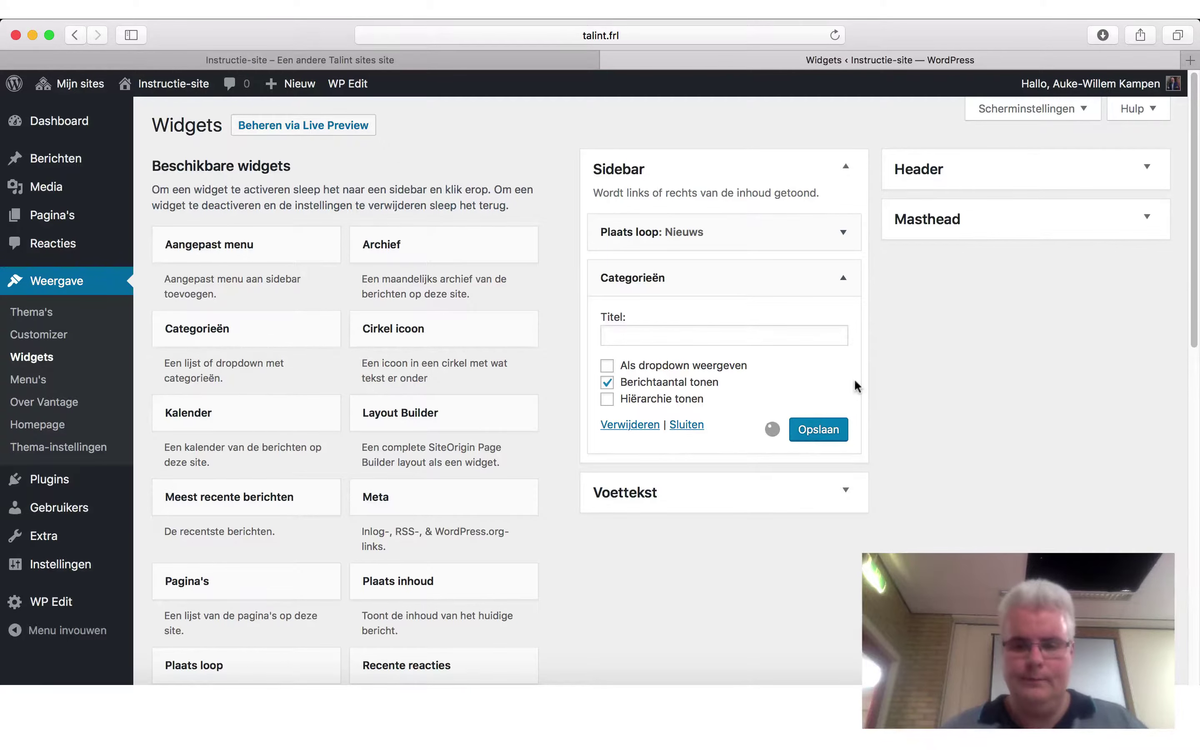
# Reload the public homepage to check the new Categorieën widget, and open the IJstijd category from it.
pyautogui.click(536, 64)
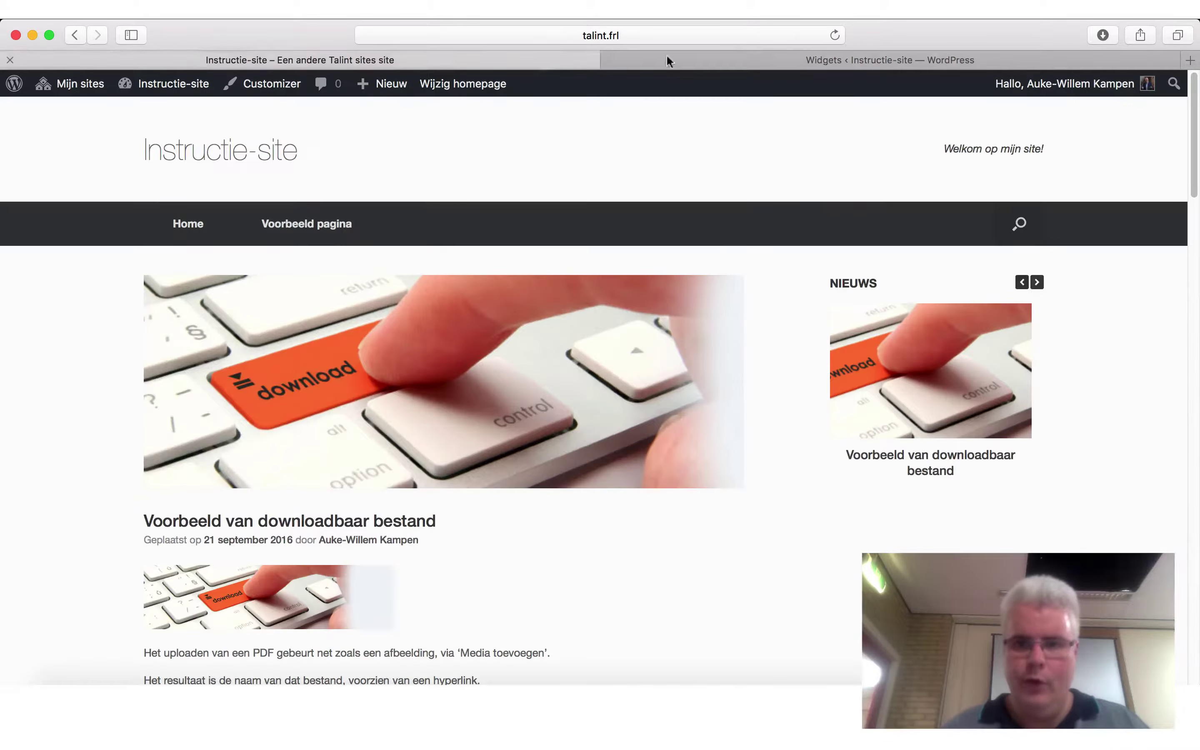
pyautogui.click(835, 35)
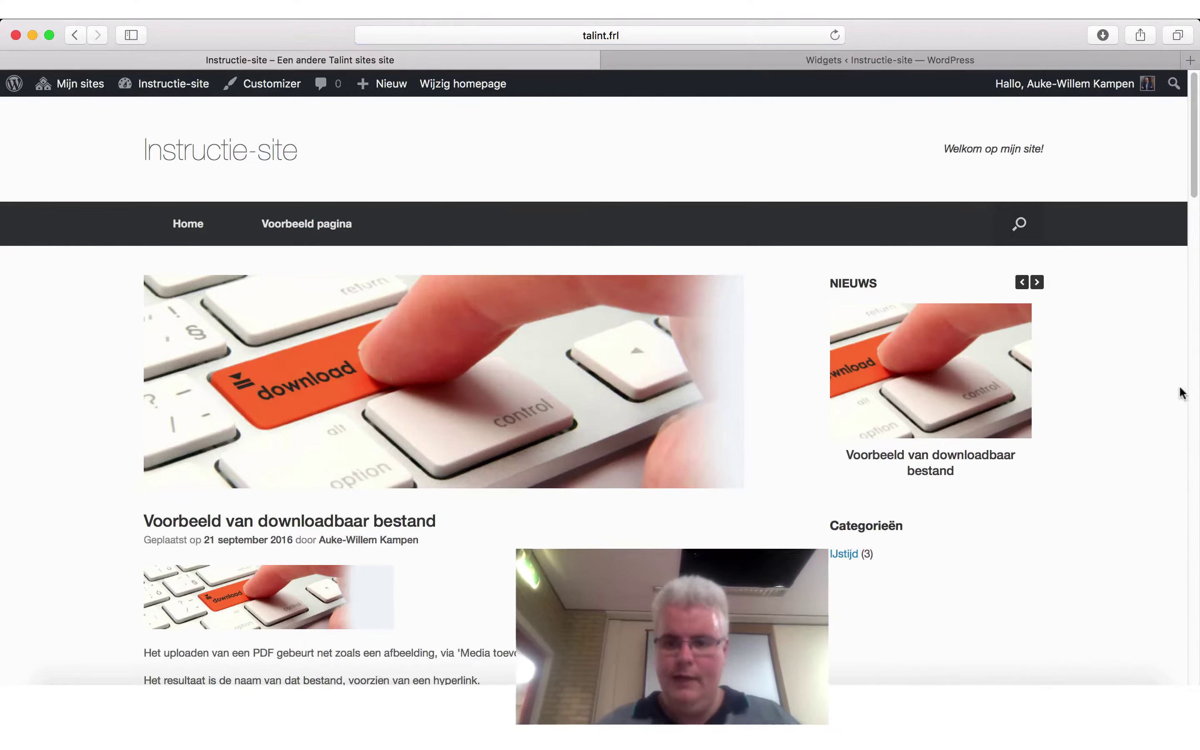
pyautogui.click(846, 554)
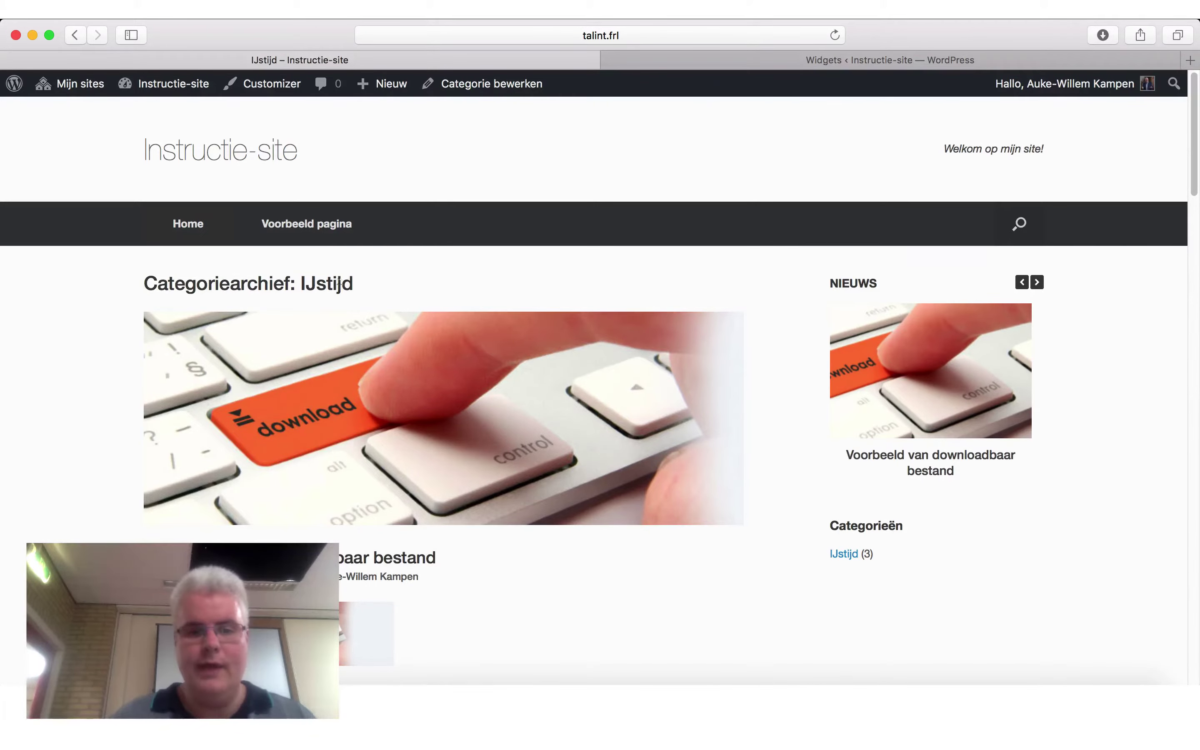
# Look through the posts in the IJstijd category archive, and return to the site's homepage.
pyautogui.scroll(-20, 749, 411)
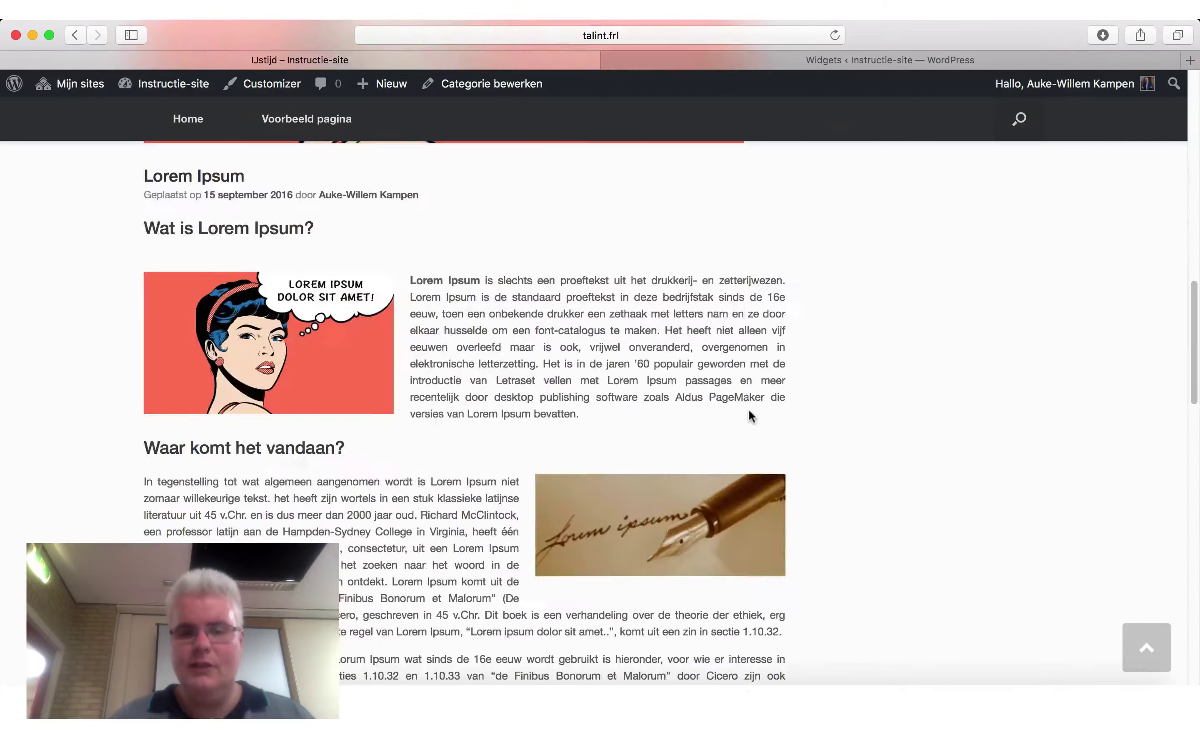
pyautogui.scroll(20, 748, 411)
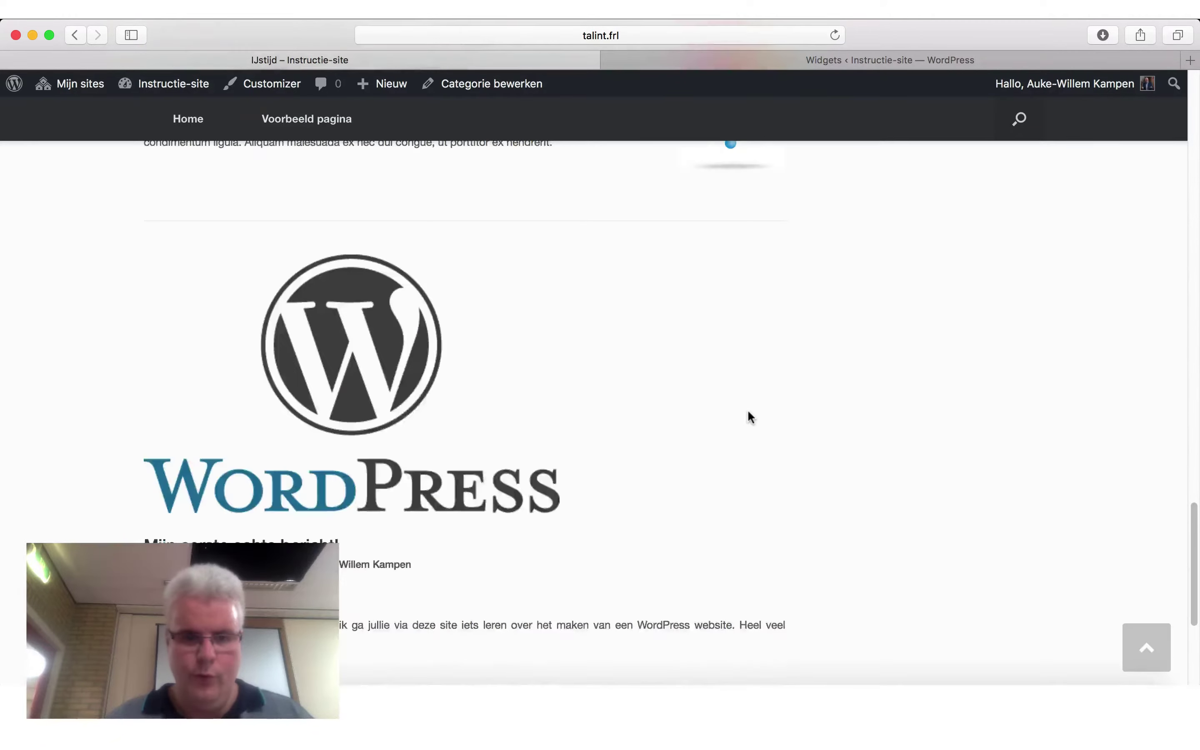
pyautogui.scroll(5, 747, 413)
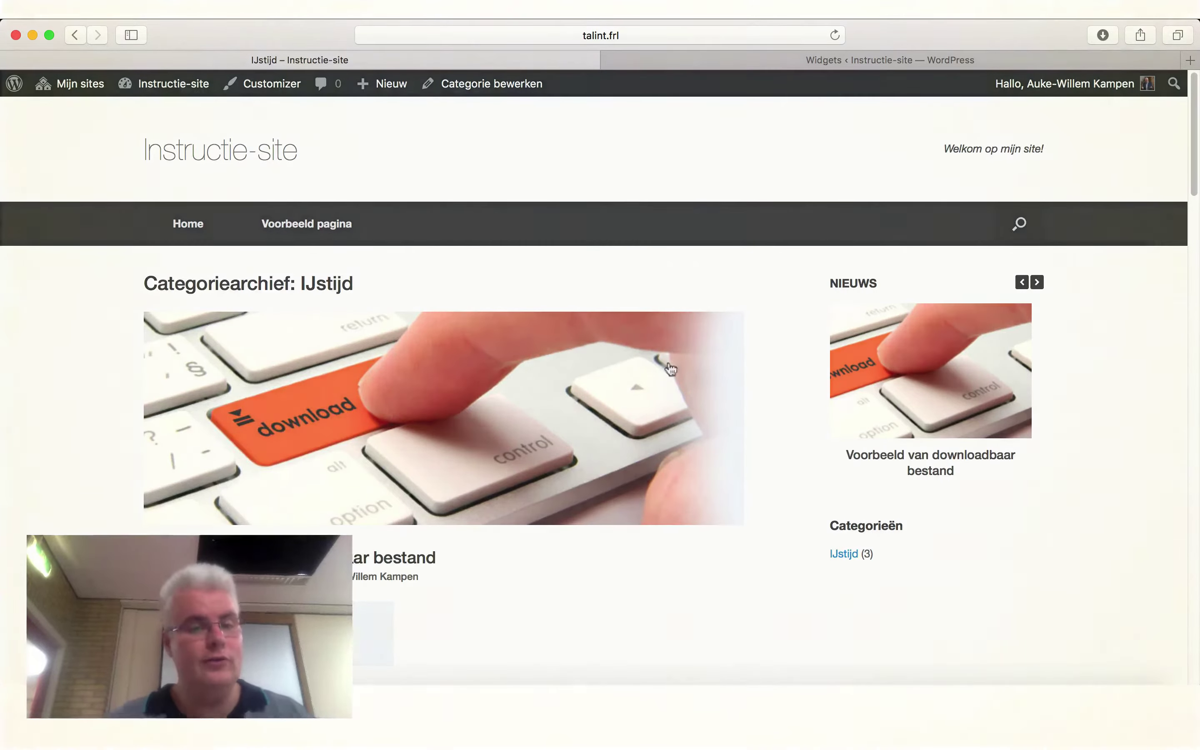
pyautogui.click(179, 224)
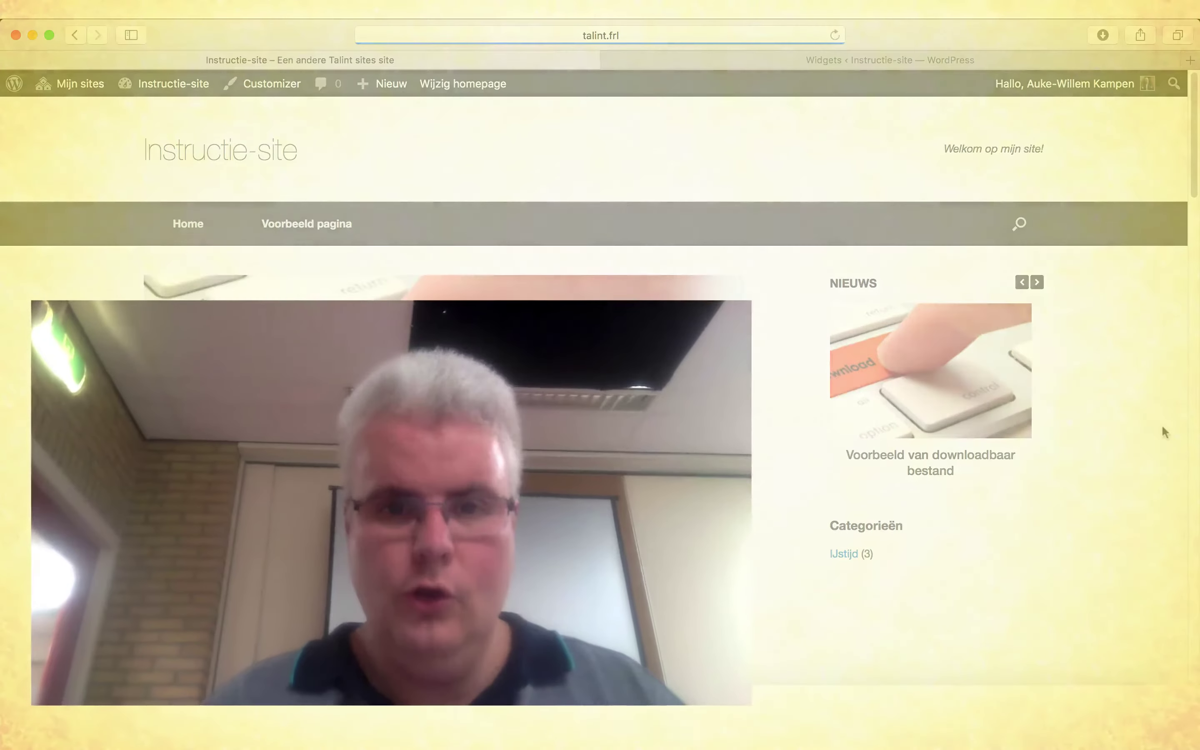